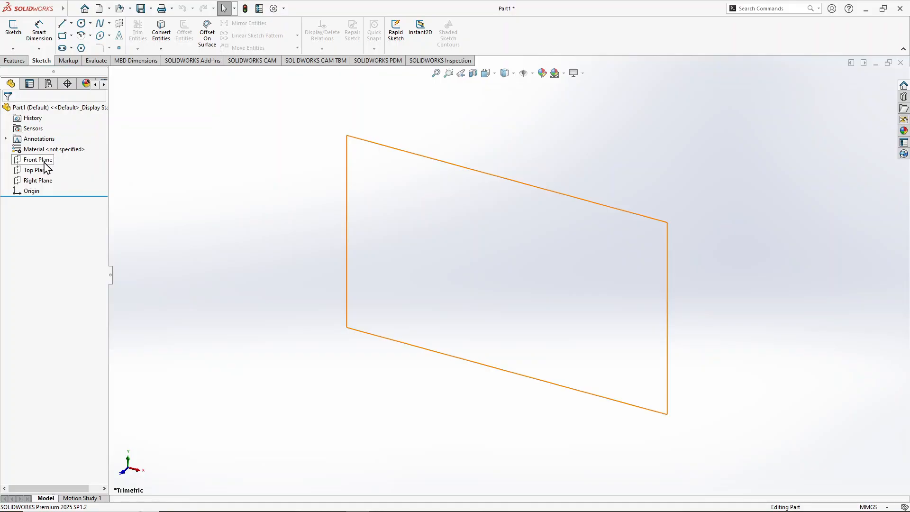
# Step: Start a new sketch on the Front Plane and view the available unit systems, keeping MMGS
pyautogui.click(42, 160)
pyautogui.click(55, 149)
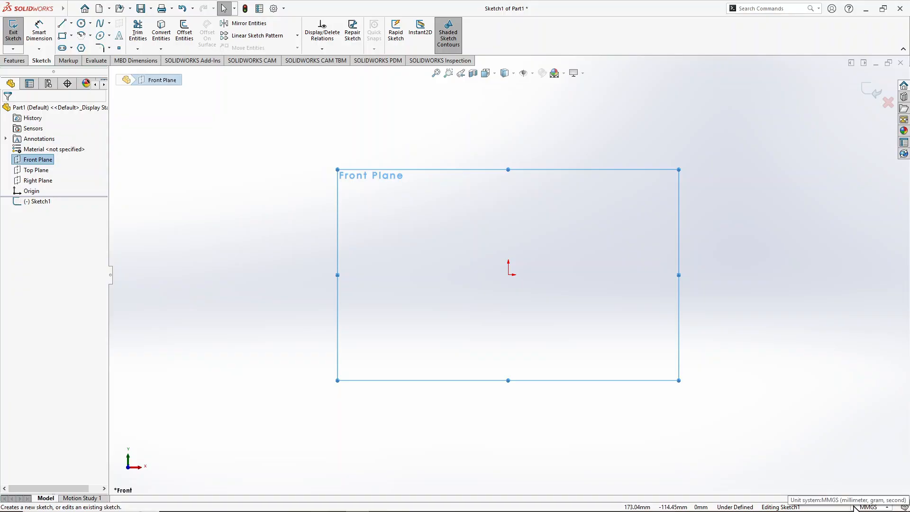
pyautogui.click(854, 507)
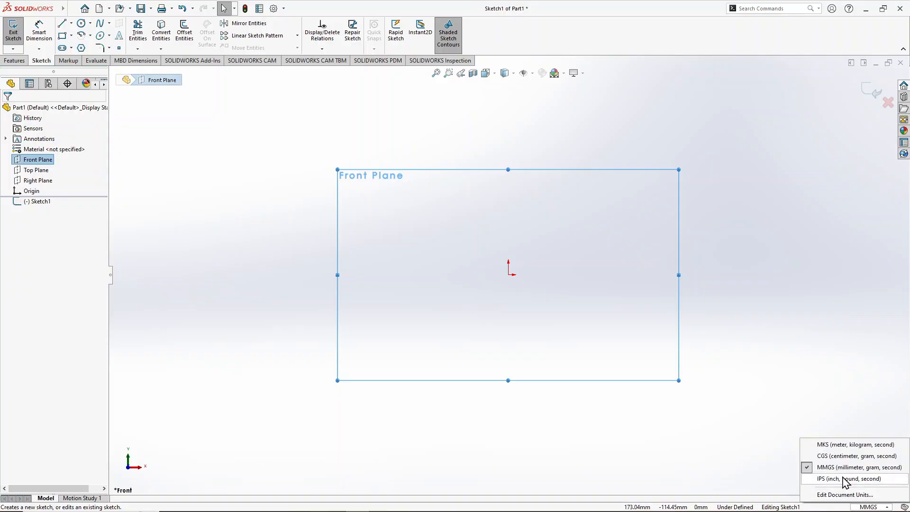
pyautogui.click(662, 437)
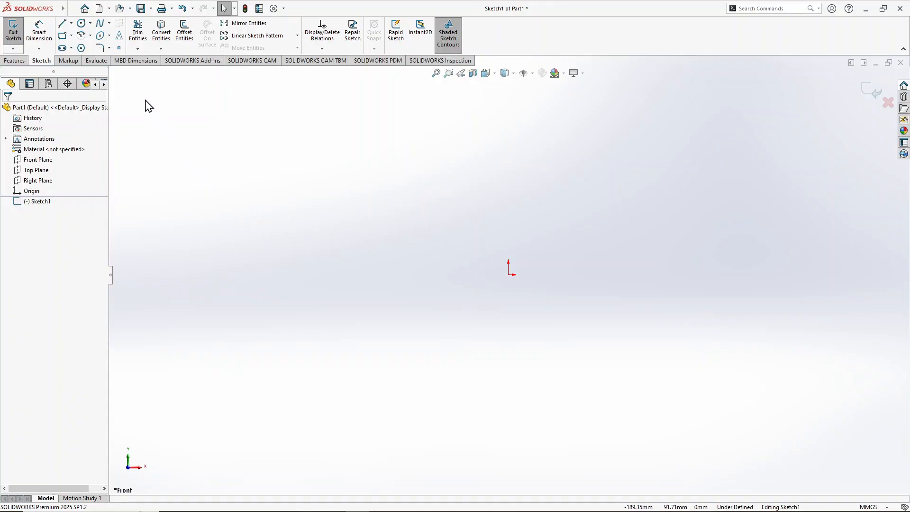
# Step: Sketch a horizontal line about 78 mm long from the origin along the positive X direction
pyautogui.click(71, 23)
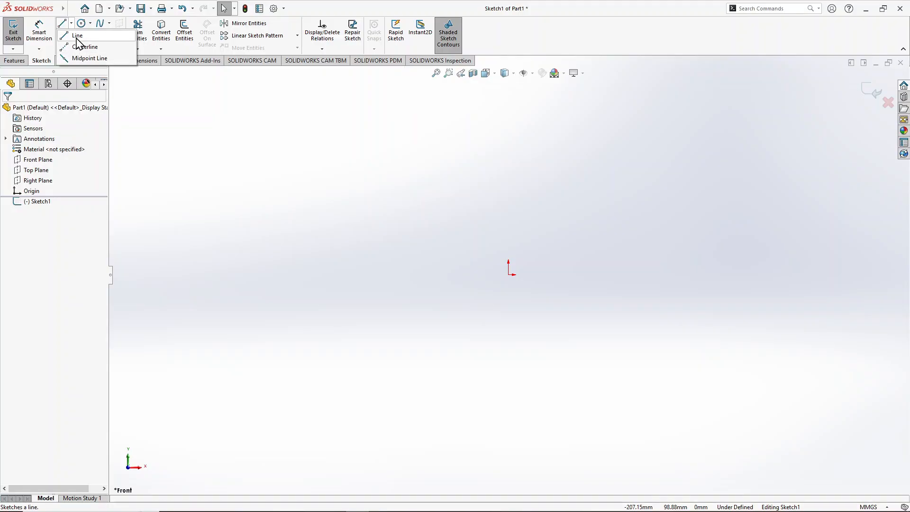
pyautogui.click(76, 38)
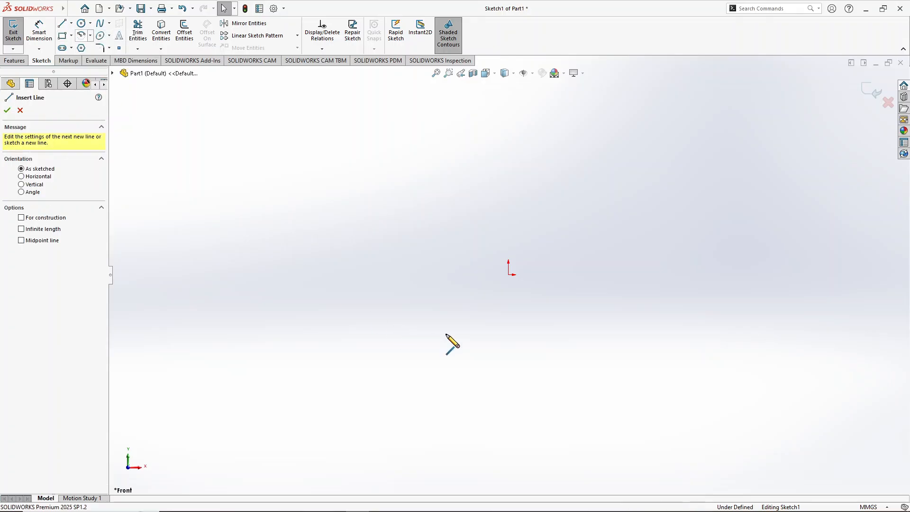
pyautogui.click(509, 274)
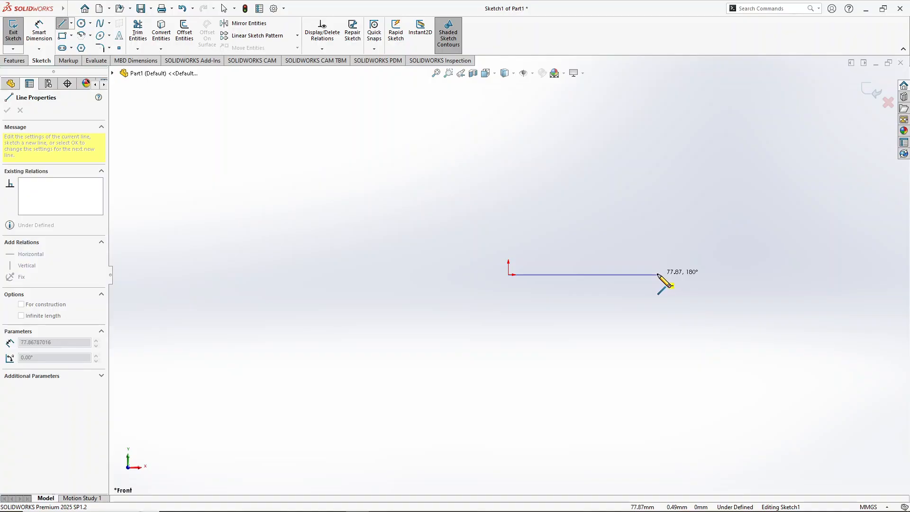
pyautogui.click(657, 274)
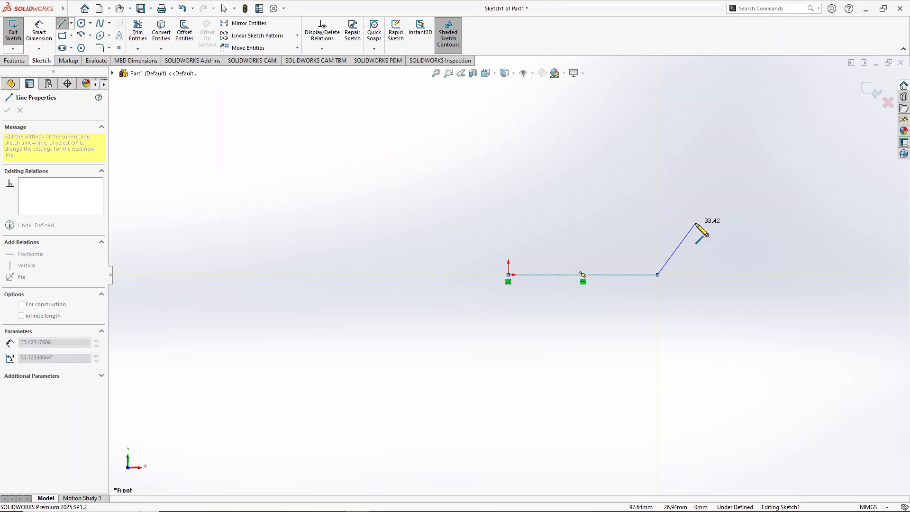
pyautogui.rightClick(695, 223)
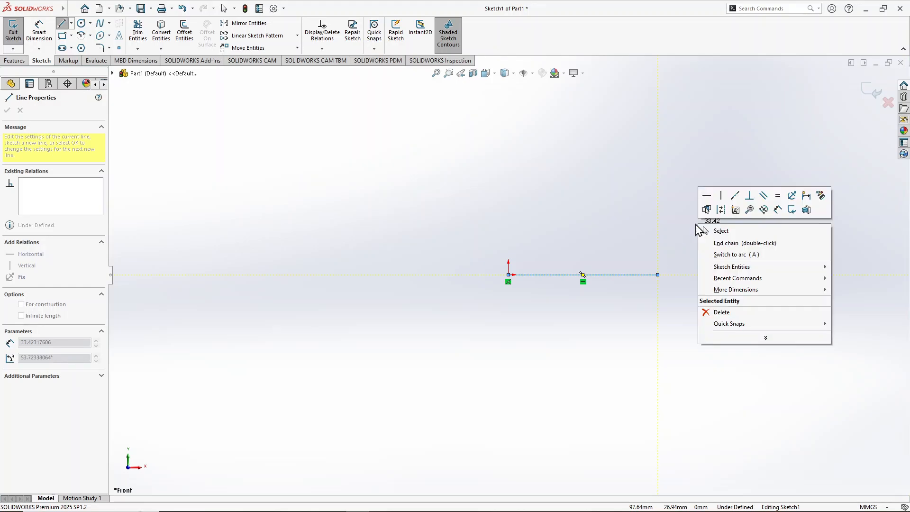
pyautogui.click(721, 235)
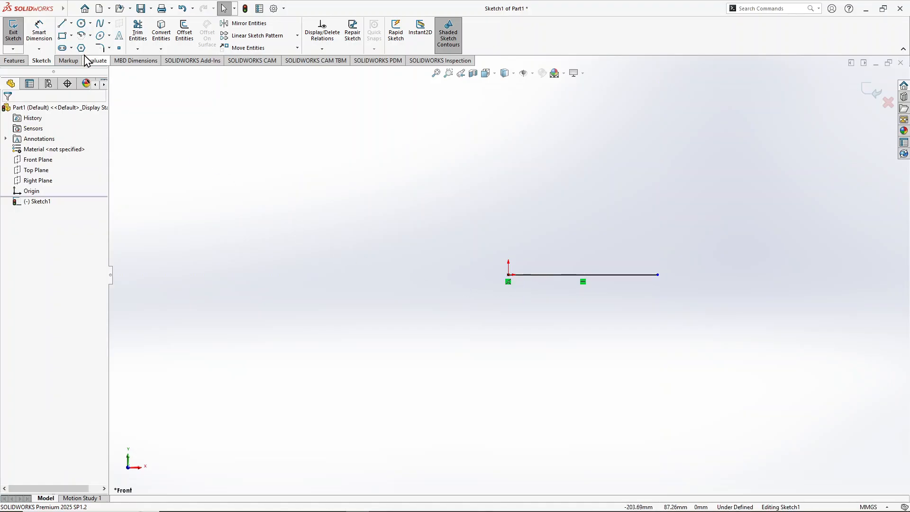
# Step: Sketch a horizontal centerline about 19 mm above the solid line, with its ends aligned to the line's endpoints
pyautogui.click(72, 24)
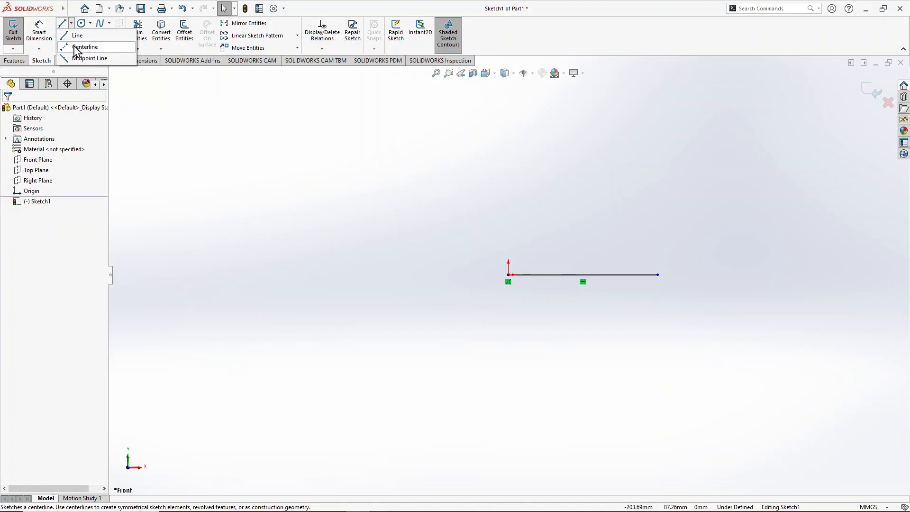
pyautogui.click(81, 47)
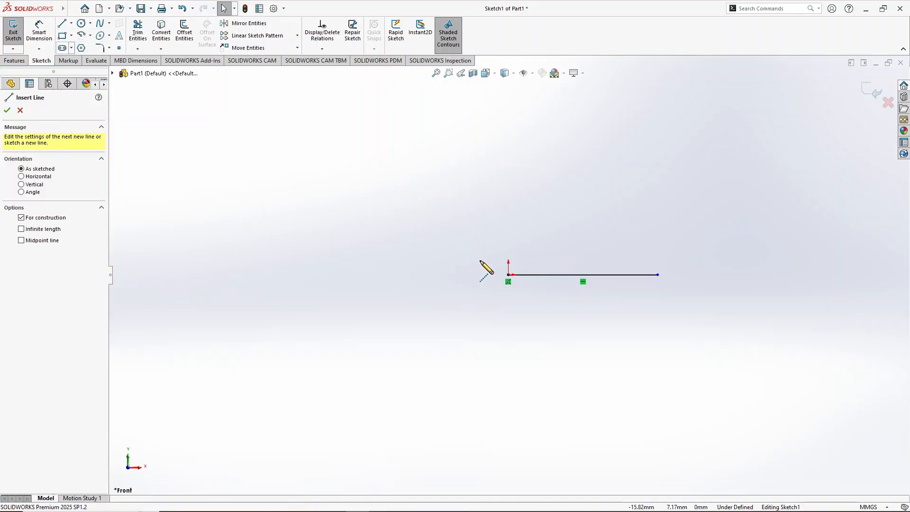
pyautogui.click(508, 239)
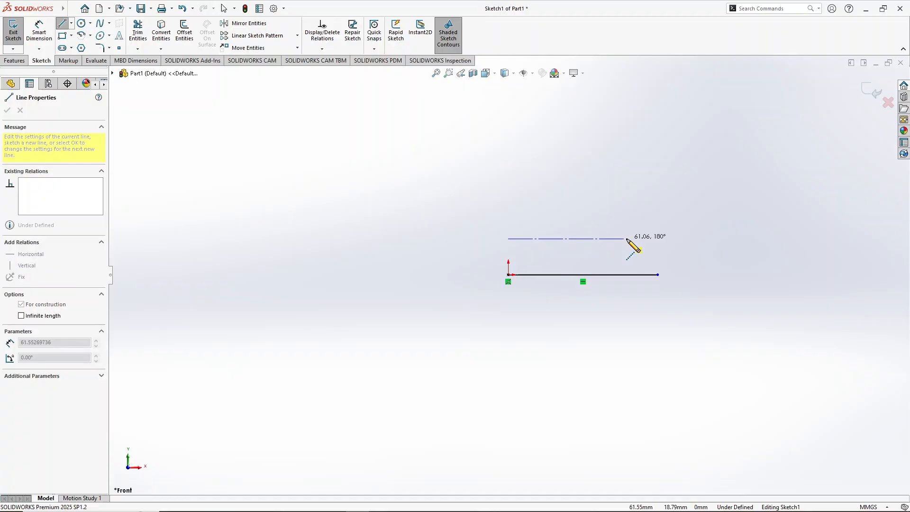
pyautogui.click(657, 239)
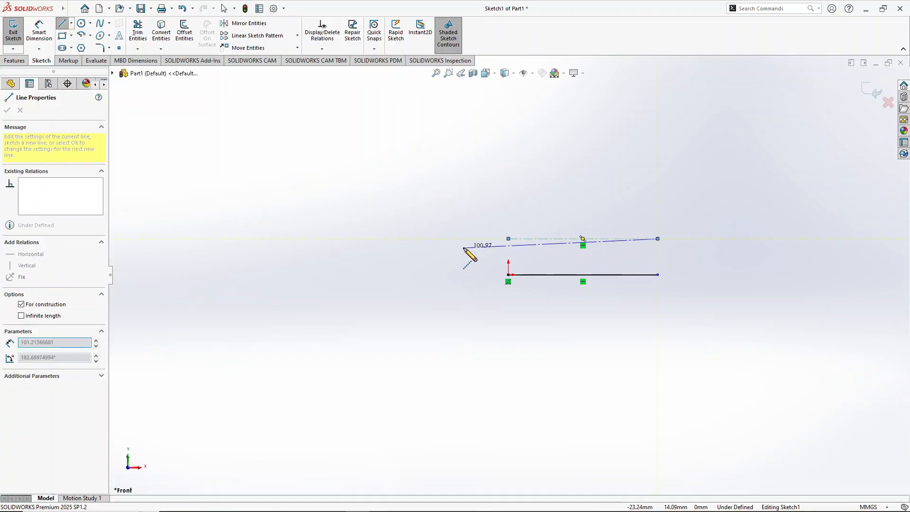
pyautogui.rightClick(570, 182)
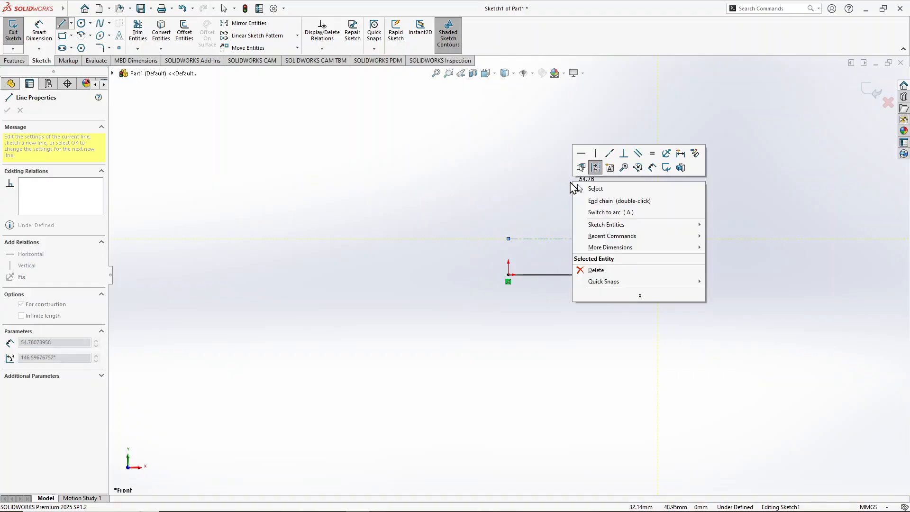
pyautogui.click(588, 189)
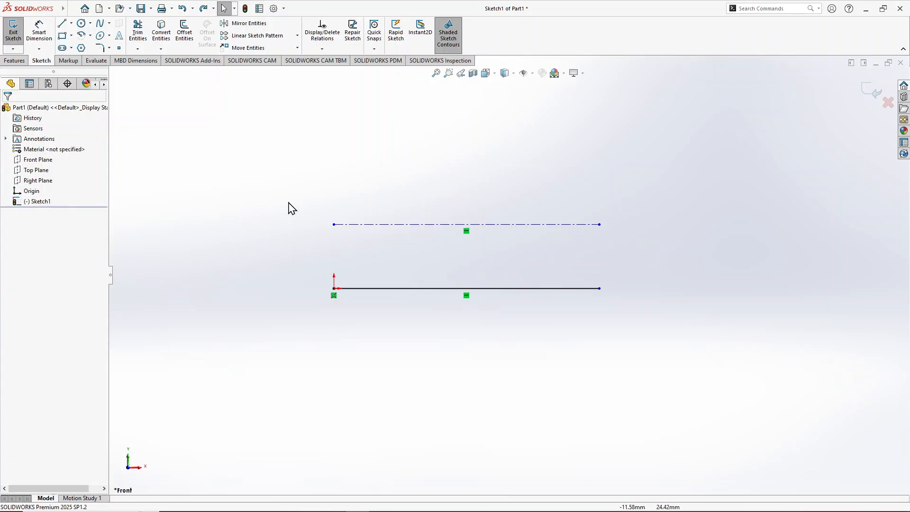
# Step: Sketch a horizontal midpoint line above the centerline, extending about 40 mm to each side of its midpoint
pyautogui.click(72, 22)
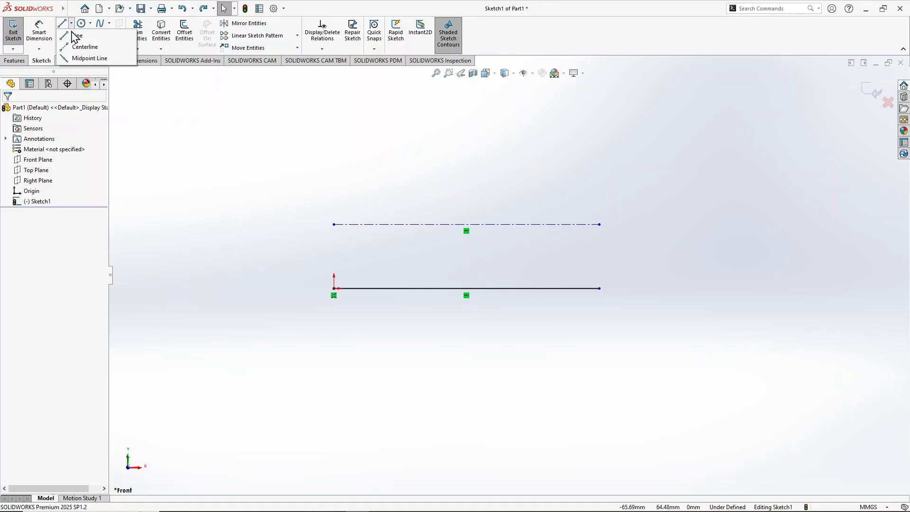
pyautogui.click(78, 57)
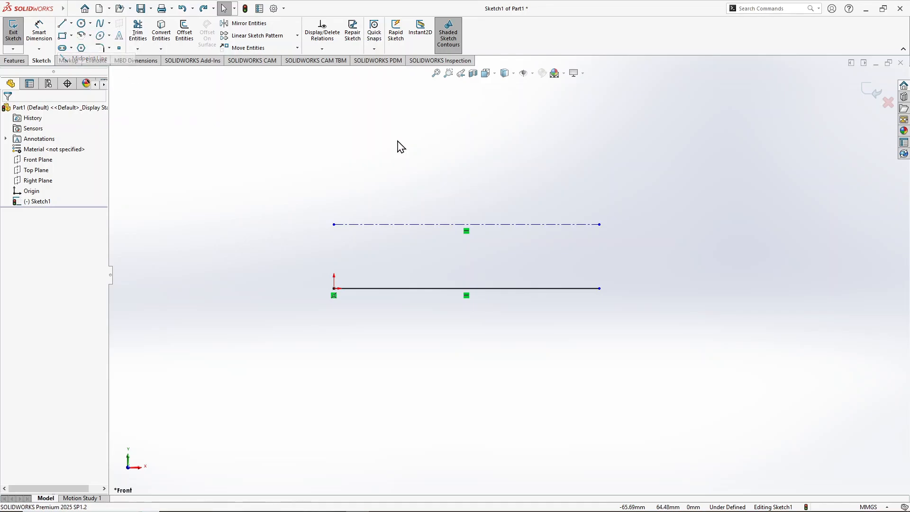
pyautogui.click(430, 168)
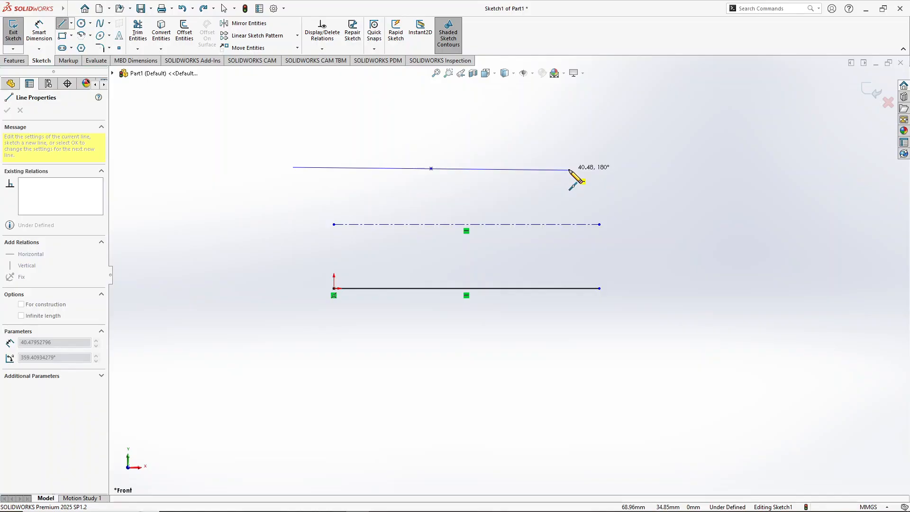
pyautogui.click(569, 170)
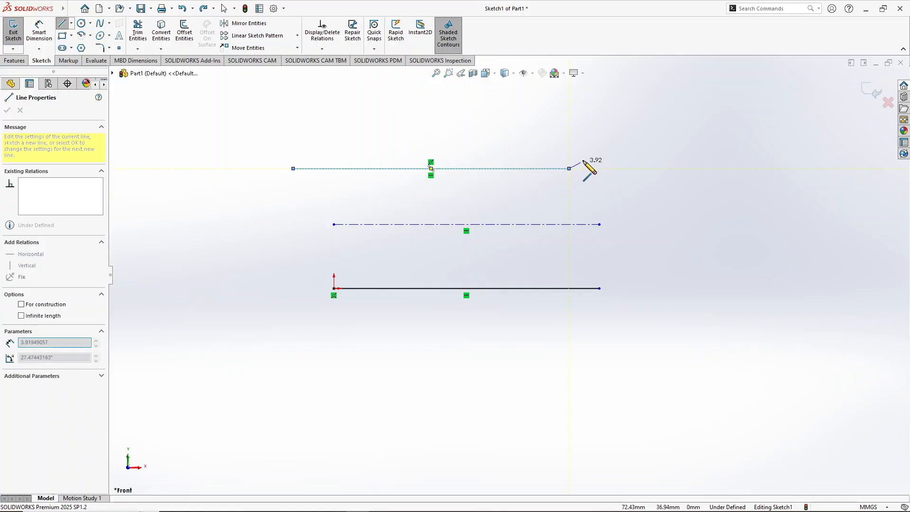
pyautogui.rightClick(621, 129)
pyautogui.click(630, 129)
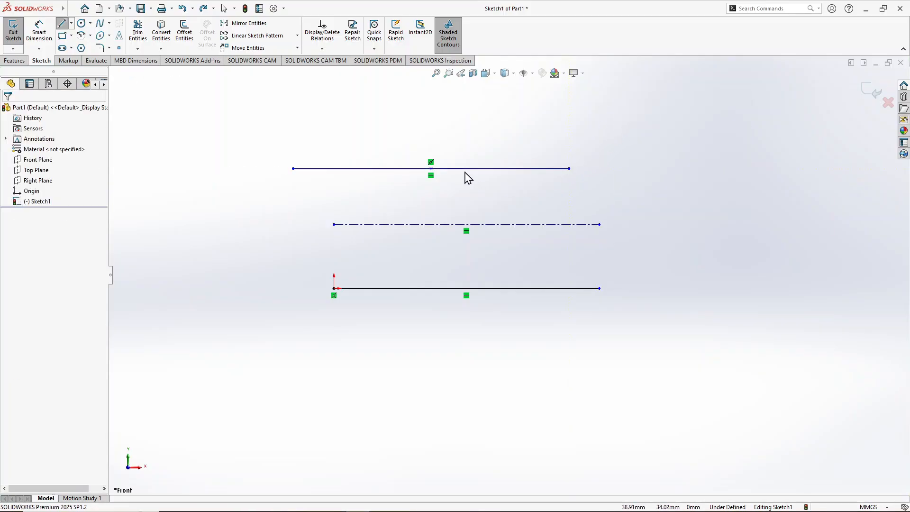
# Step: Dimension the solid line starting at the origin to a length of 80 mm
pyautogui.scroll(-2, 460, 167)
pyautogui.scroll(2, 460, 168)
pyautogui.click(39, 32)
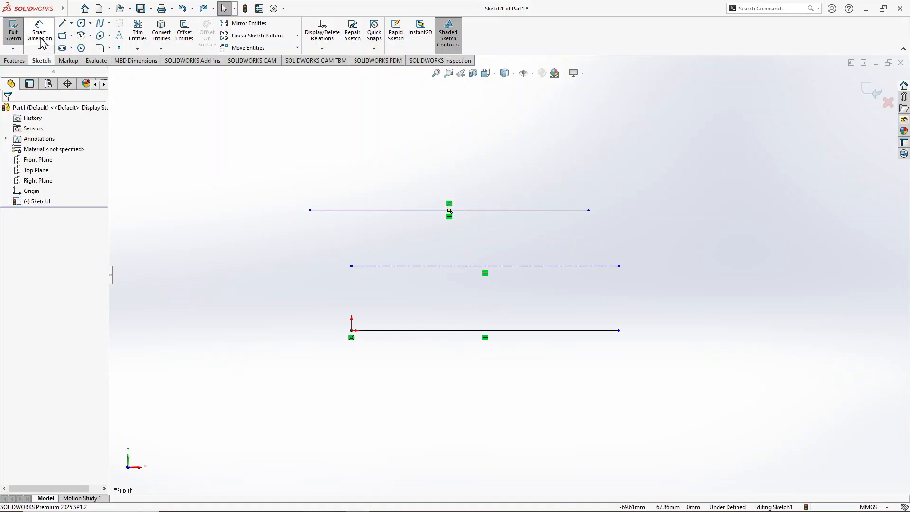
pyautogui.click(417, 328)
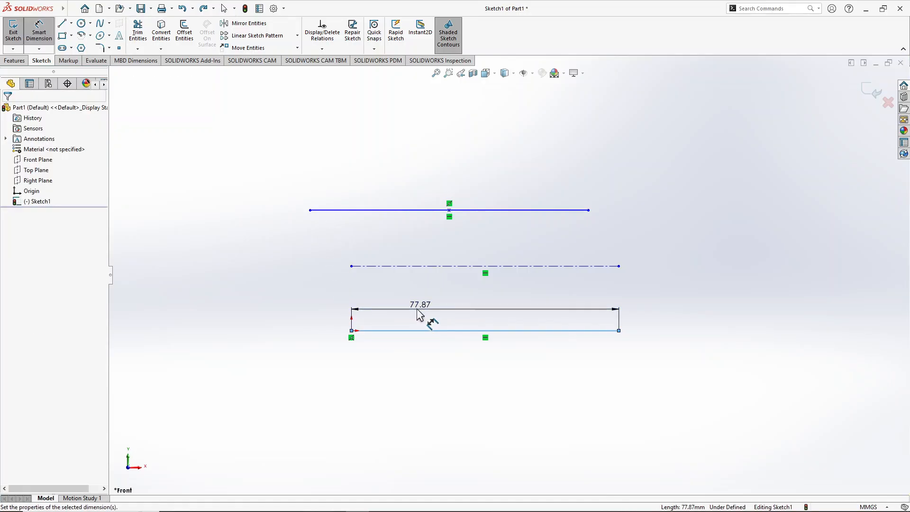
pyautogui.click(417, 313)
pyautogui.write('80')
pyautogui.press('Return')
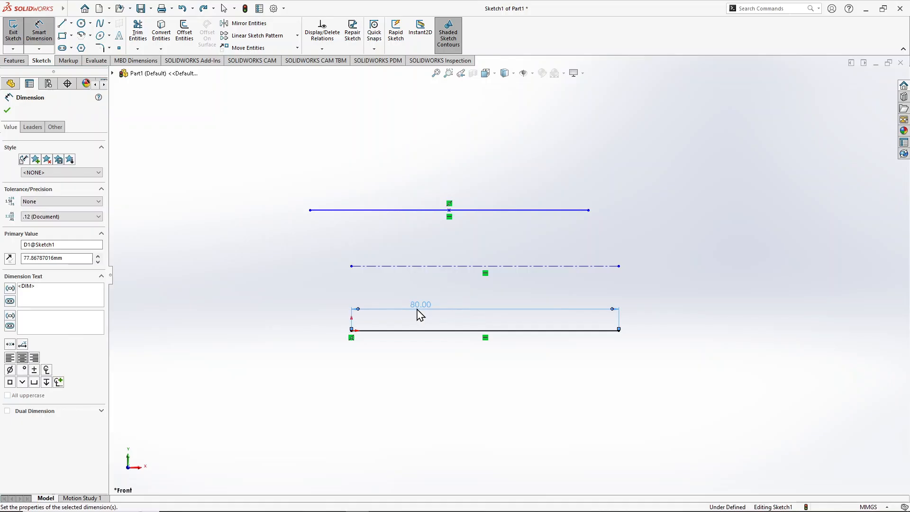
pyautogui.rightClick(238, 231)
pyautogui.click(256, 249)
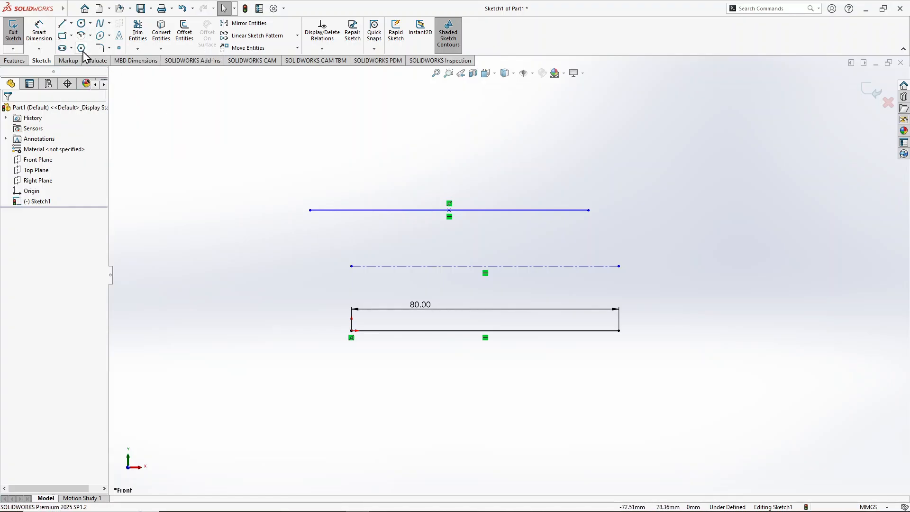
# Step: Sketch a corner rectangle about 32 mm wide and 18 mm high above the right half of the midpoint line
pyautogui.click(71, 37)
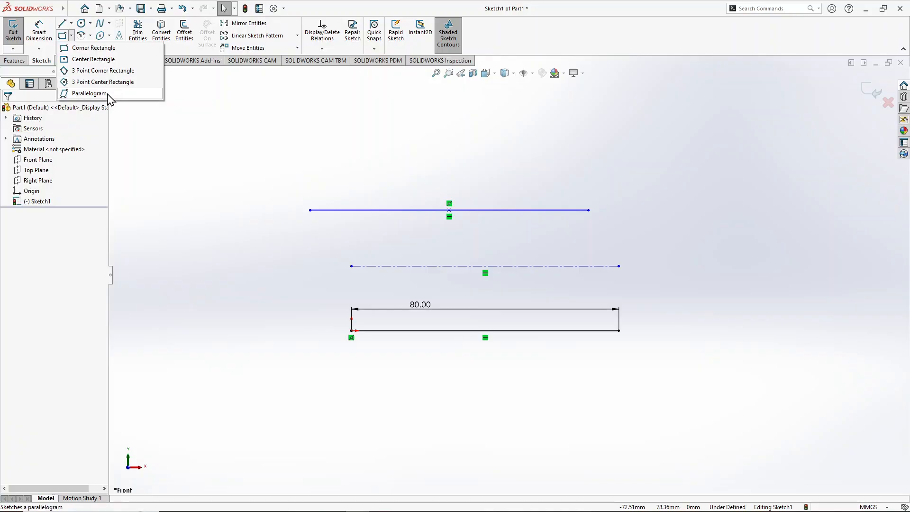
pyautogui.click(72, 51)
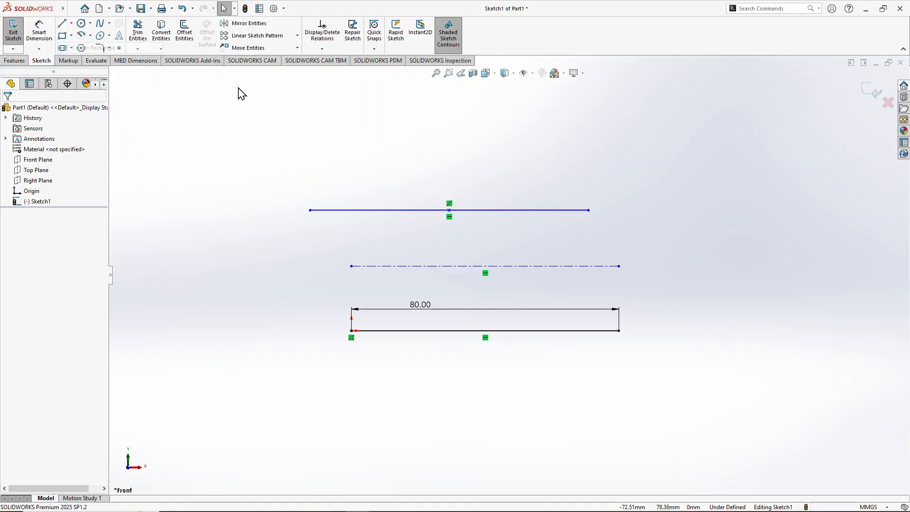
pyautogui.click(520, 172)
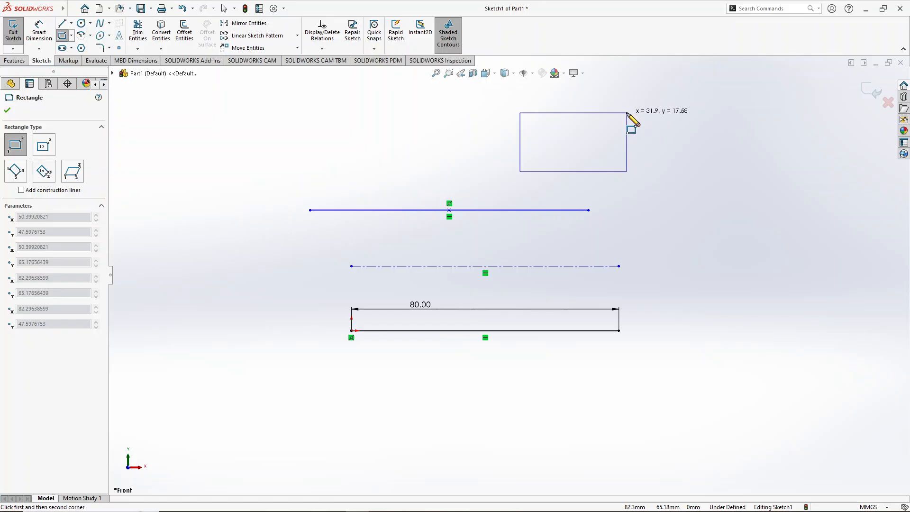
pyautogui.click(627, 112)
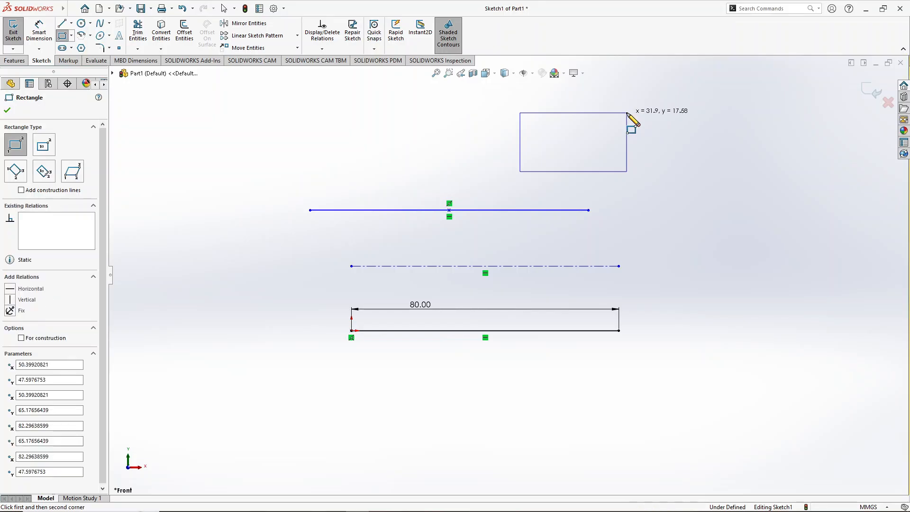
pyautogui.rightClick(664, 120)
pyautogui.click(673, 126)
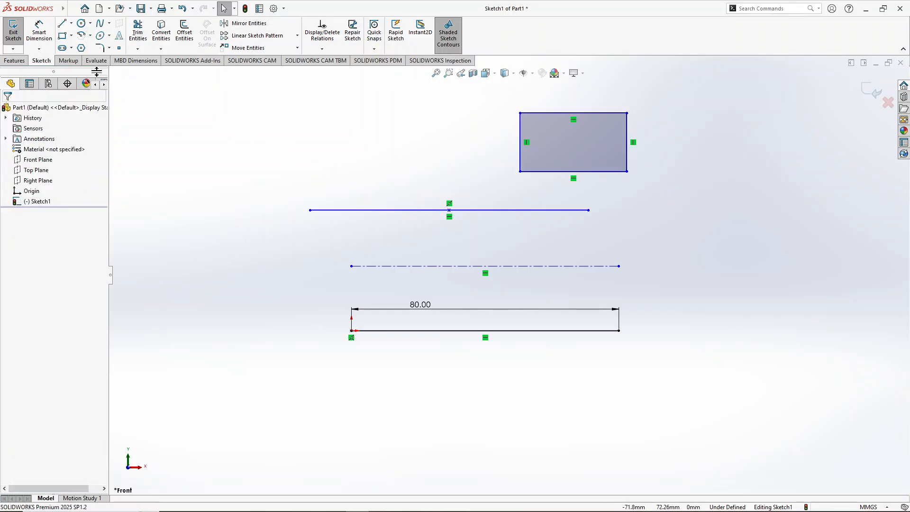
# Step: Dimension the rectangle to 30 mm wide and 20 mm high
pyautogui.click(40, 41)
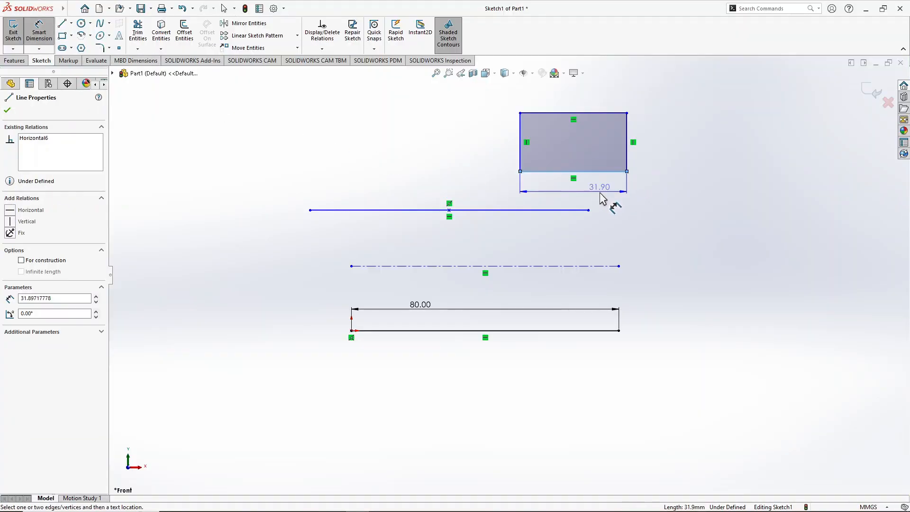
pyautogui.click(604, 199)
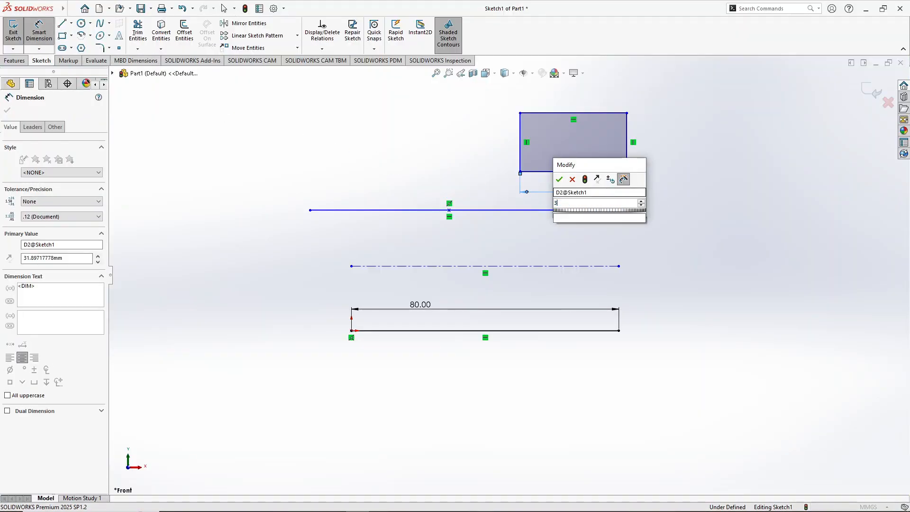
pyautogui.press('Return')
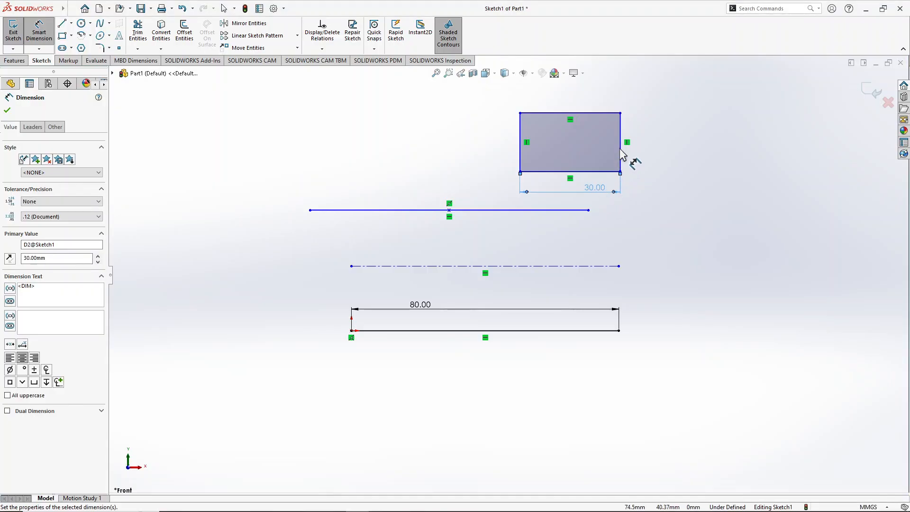
pyautogui.click(621, 140)
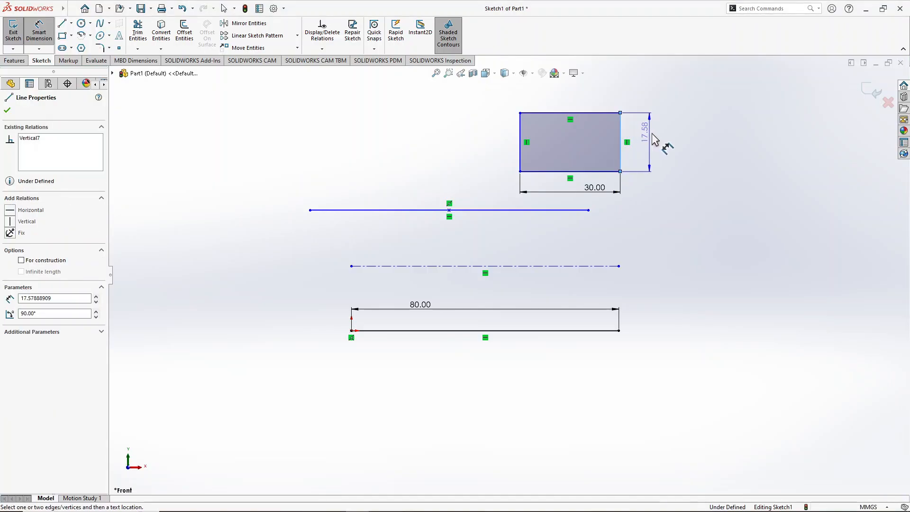
pyautogui.click(653, 139)
pyautogui.write('20')
pyautogui.press('Return')
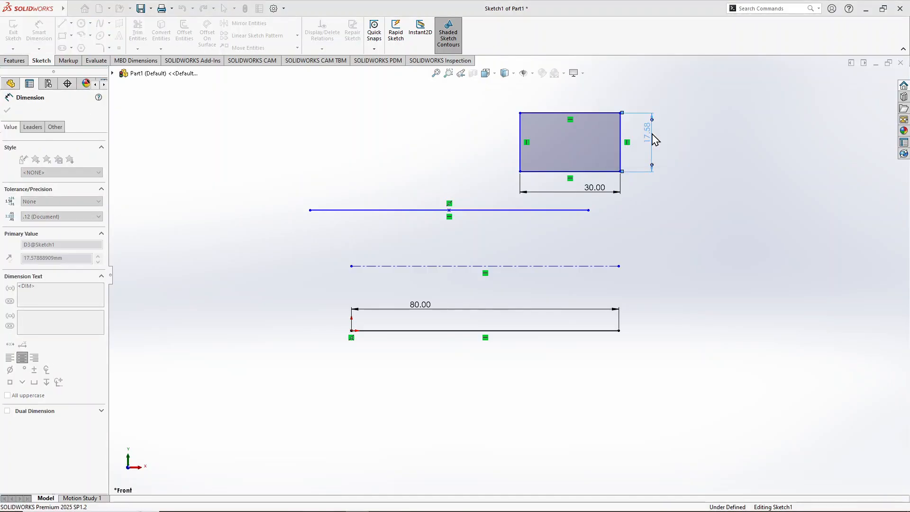
pyautogui.scroll(3, 652, 132)
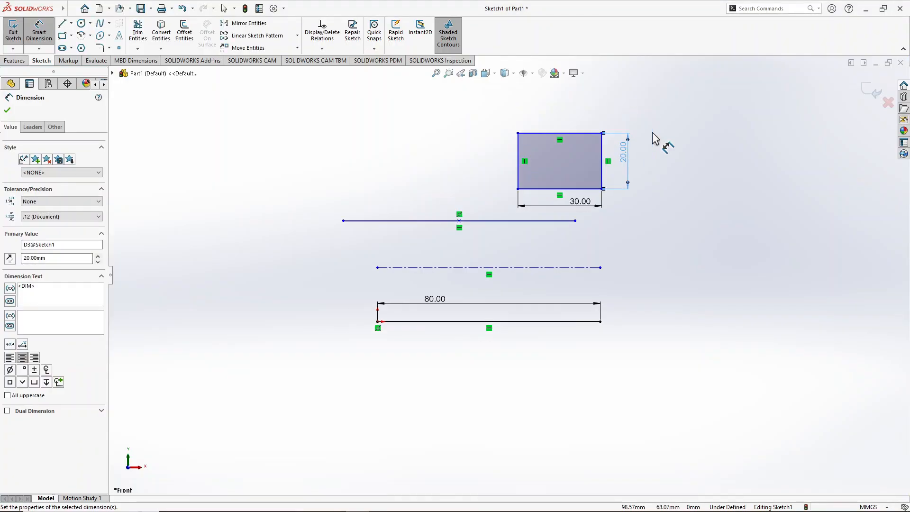
# Step: Sketch a center rectangle about 31.5 mm wide and 18.6 mm high to the right of the dimensioned 30 by 20 mm rectangle
pyautogui.scroll(-3, 626, 156)
pyautogui.rightClick(286, 136)
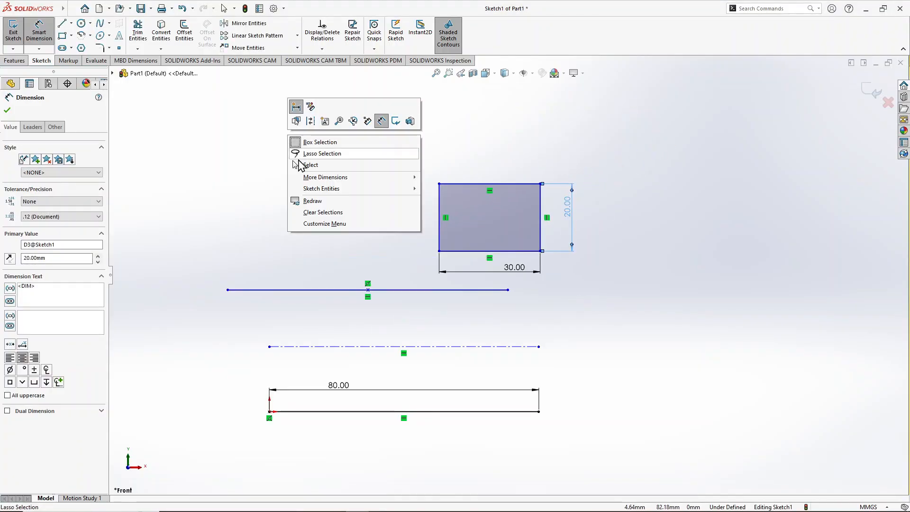
pyautogui.click(300, 166)
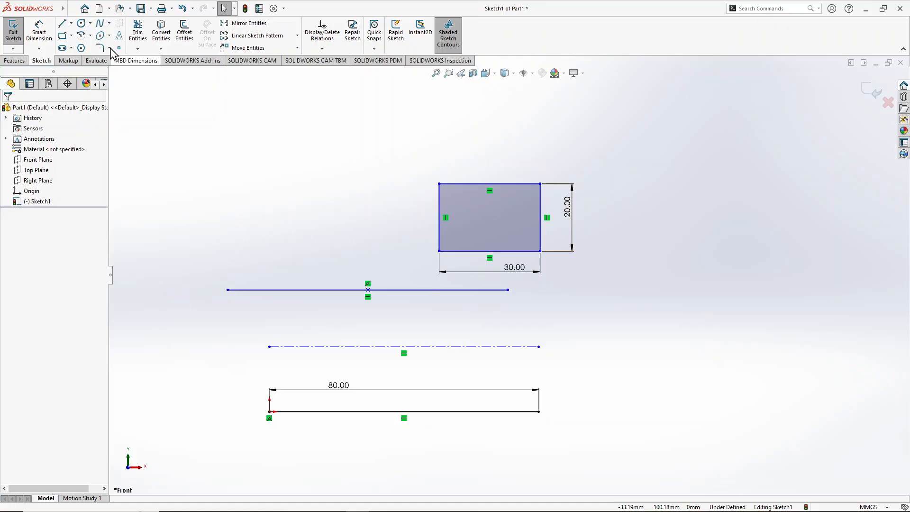
pyautogui.click(72, 36)
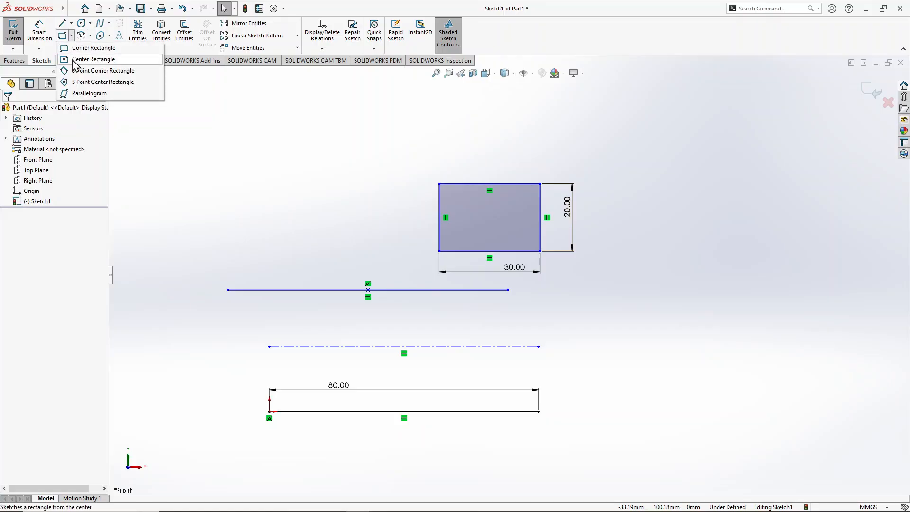
pyautogui.click(90, 57)
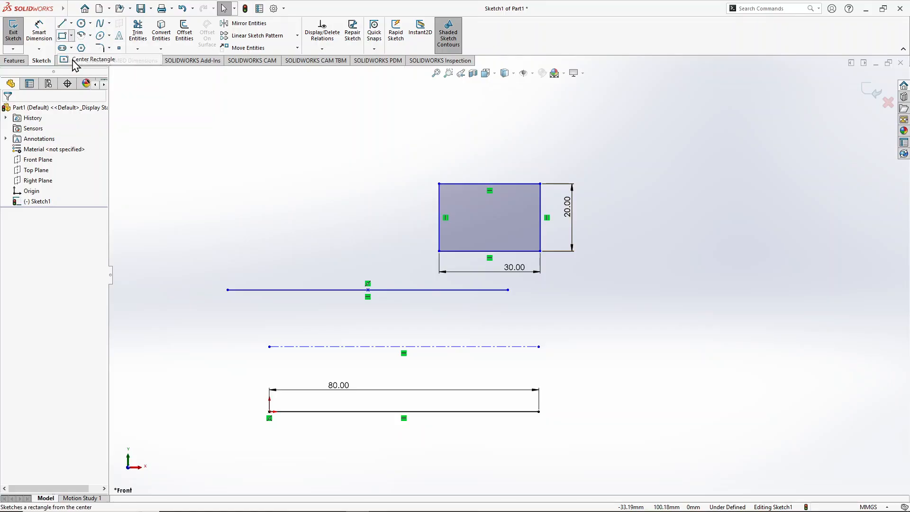
pyautogui.click(640, 221)
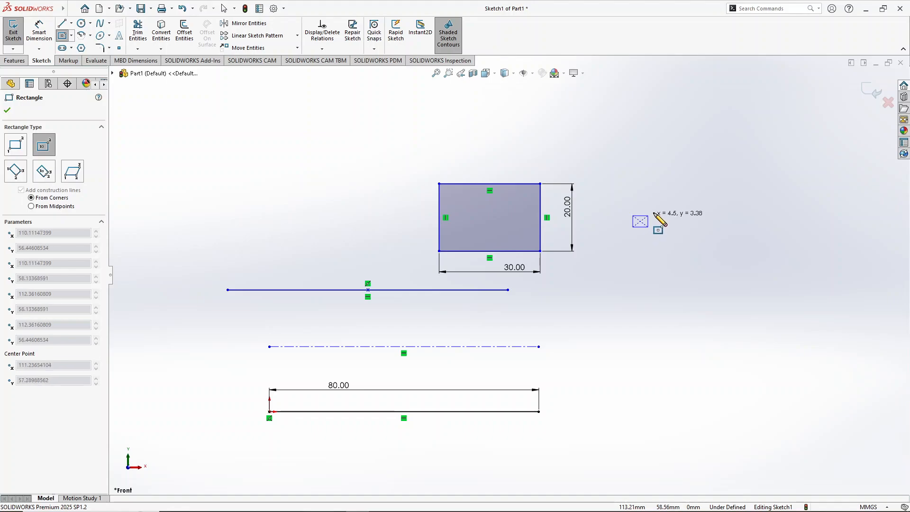
pyautogui.click(694, 191)
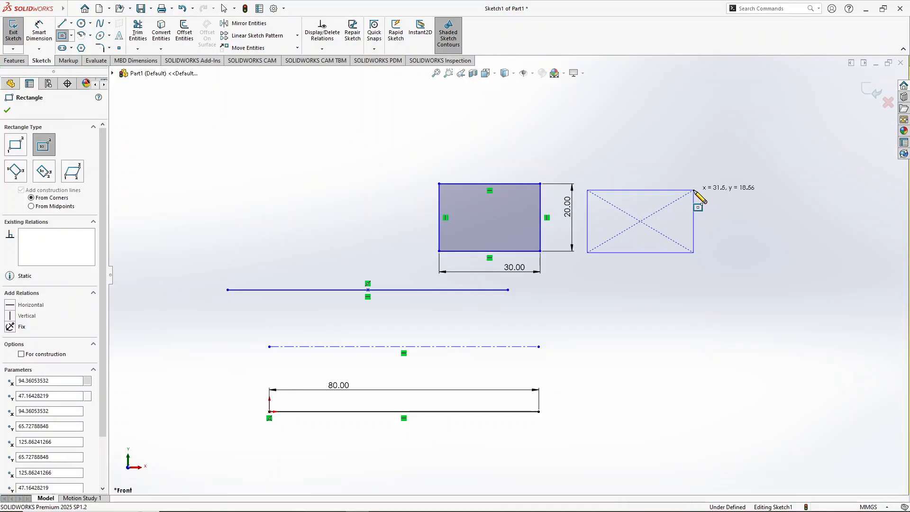
pyautogui.rightClick(639, 110)
pyautogui.click(656, 117)
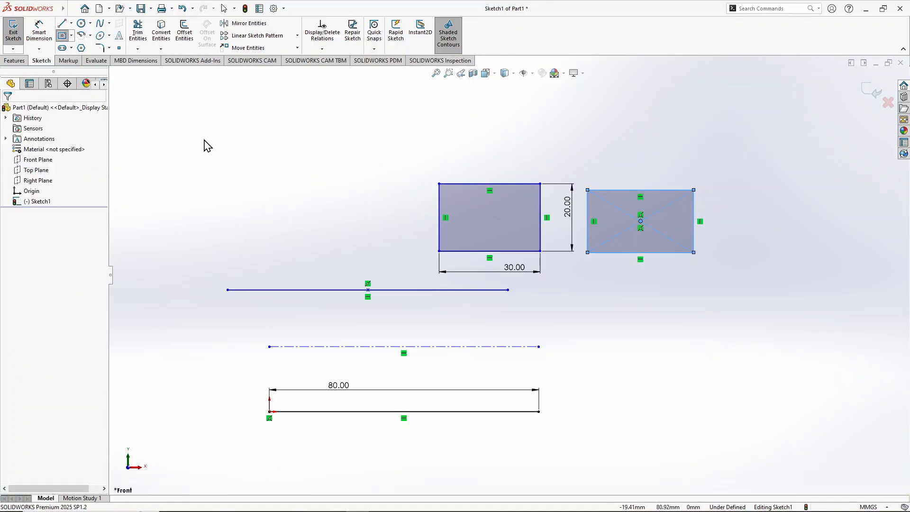
# Step: Sketch a 3 point corner rectangle about 20.5 mm wide and 13.5 mm high above the left part of the midpoint line
pyautogui.click(71, 36)
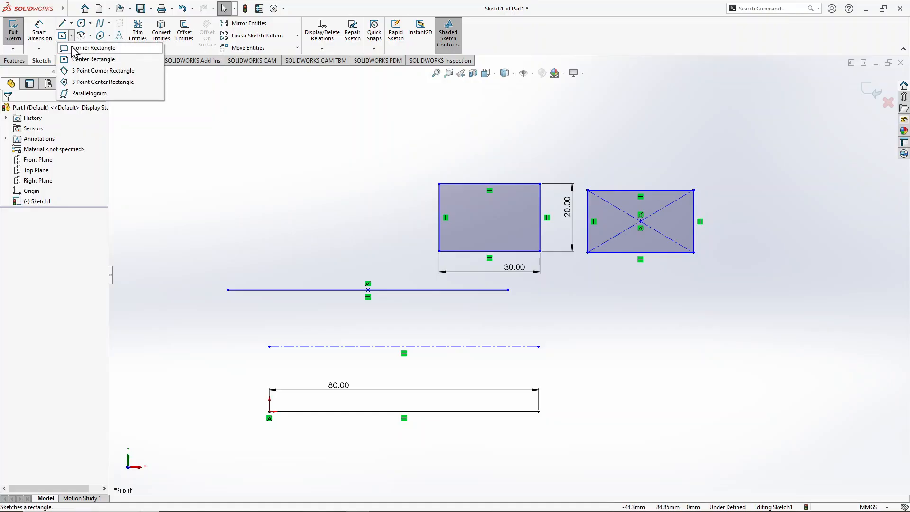
pyautogui.click(82, 72)
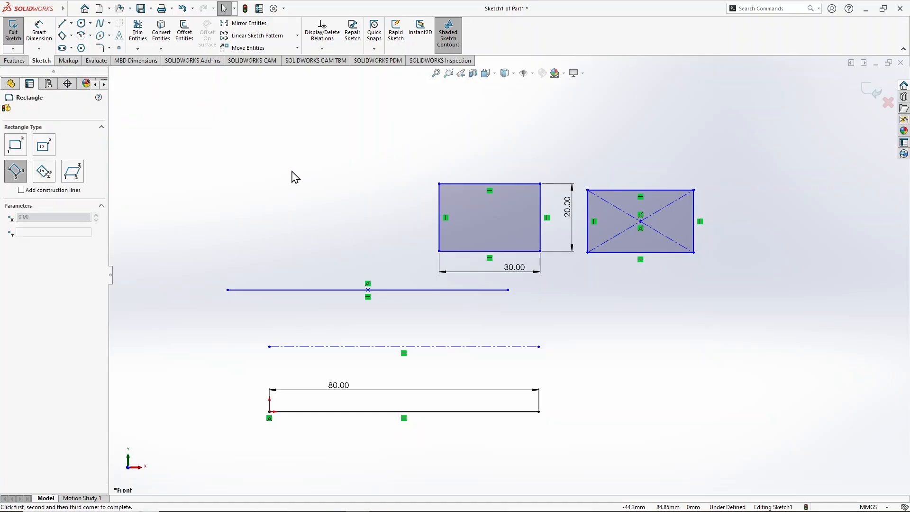
pyautogui.click(275, 172)
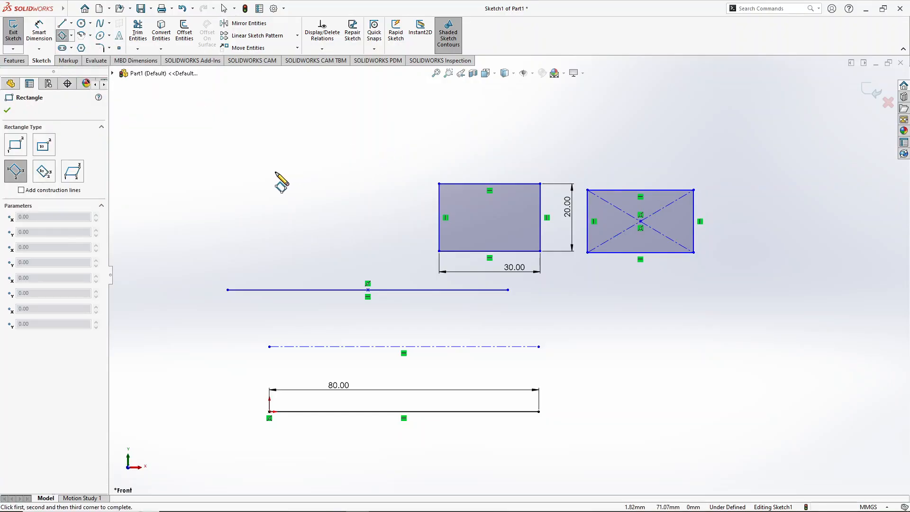
pyautogui.click(345, 172)
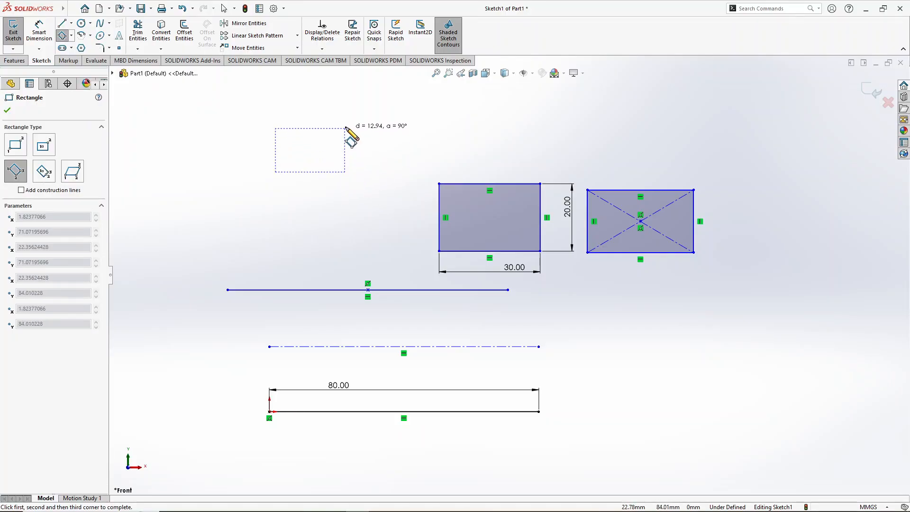
pyautogui.click(344, 127)
pyautogui.rightClick(229, 150)
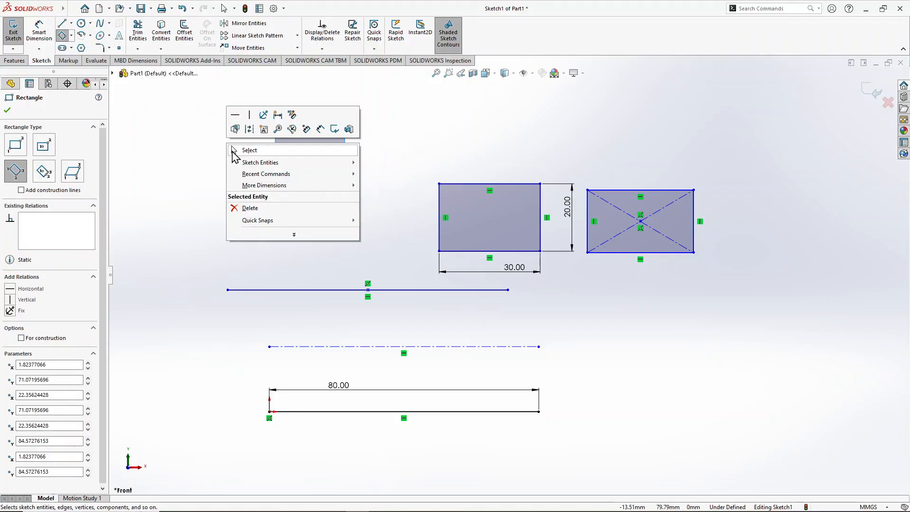
pyautogui.click(237, 151)
# Step: Sketch a 3 point center rectangle about 21.4 mm wide and 13.5 mm high to the left of the 3 point corner rectangle
pyautogui.click(71, 35)
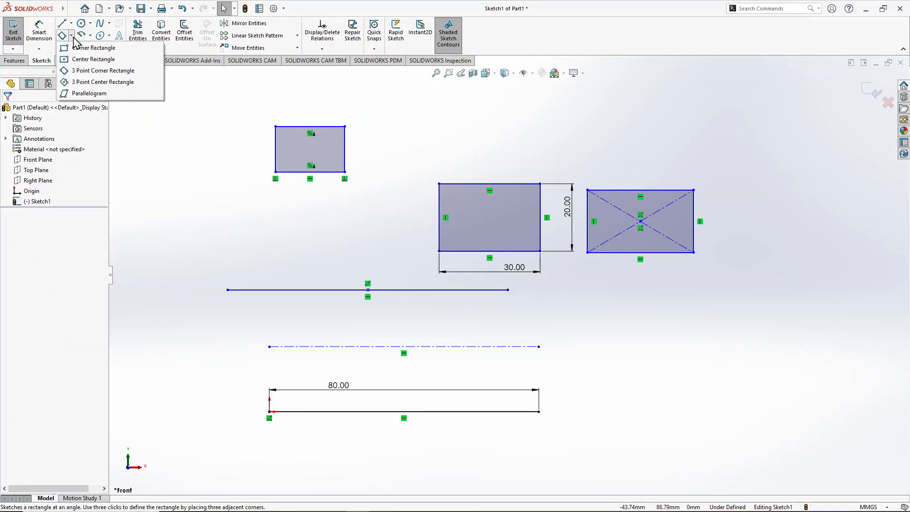
pyautogui.click(87, 82)
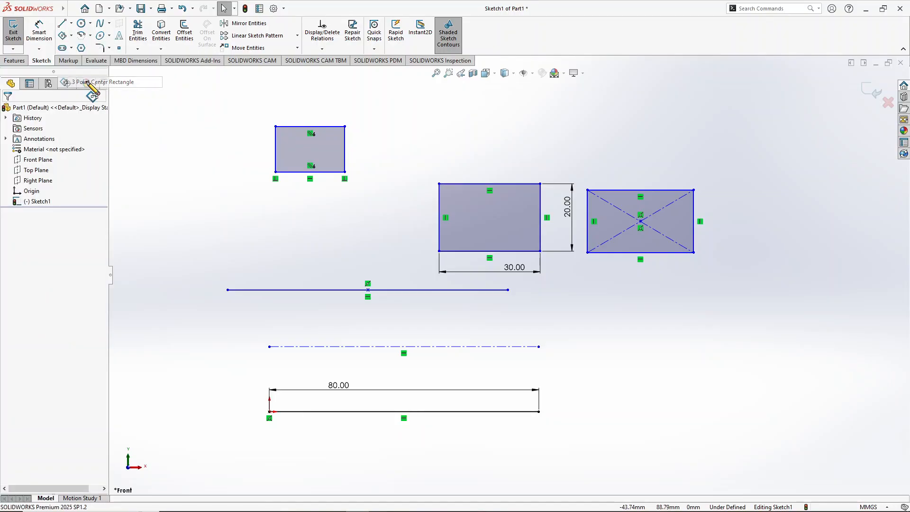
pyautogui.click(205, 151)
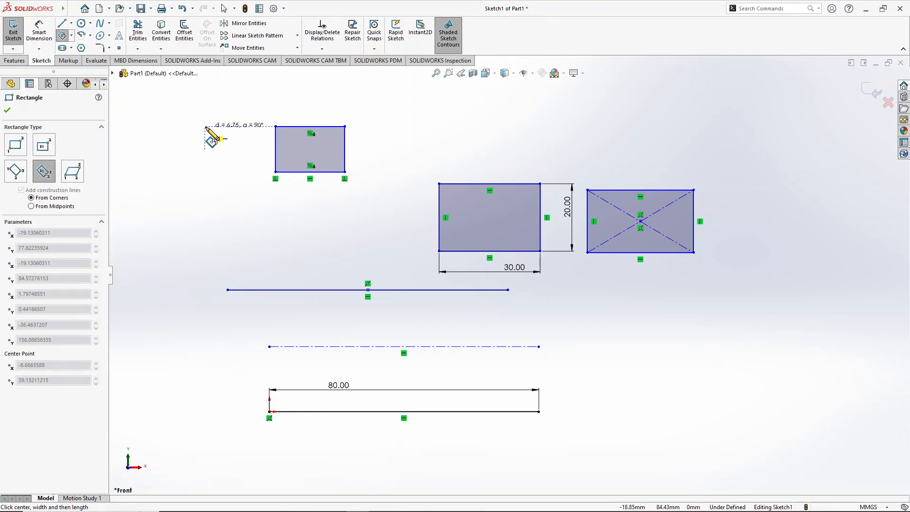
pyautogui.click(205, 127)
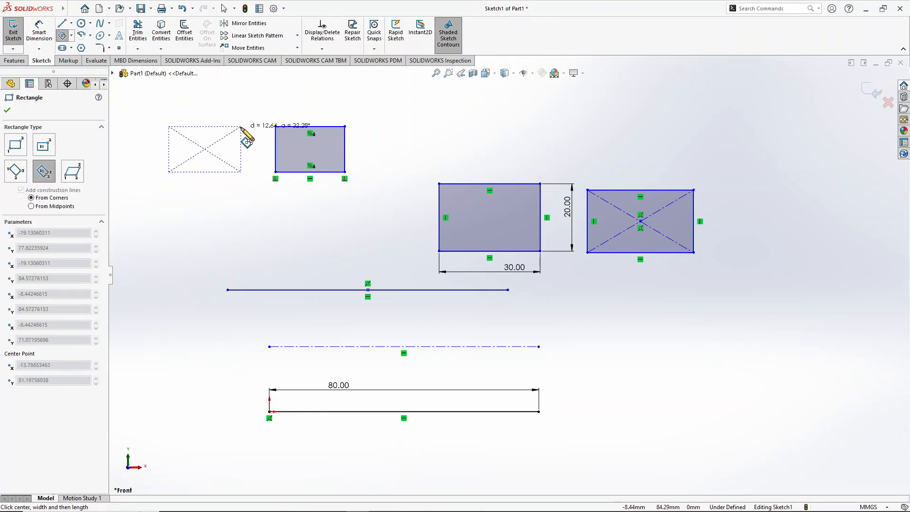
pyautogui.click(241, 128)
pyautogui.rightClick(120, 96)
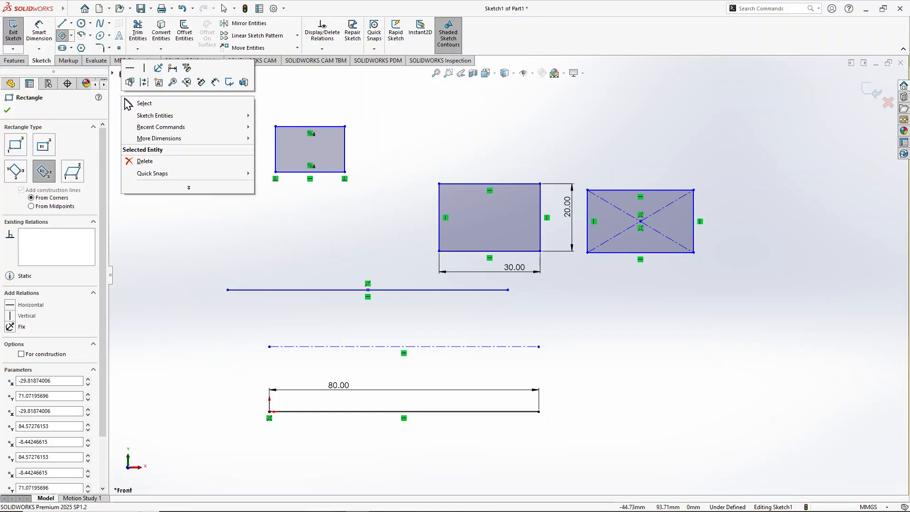
pyautogui.click(137, 102)
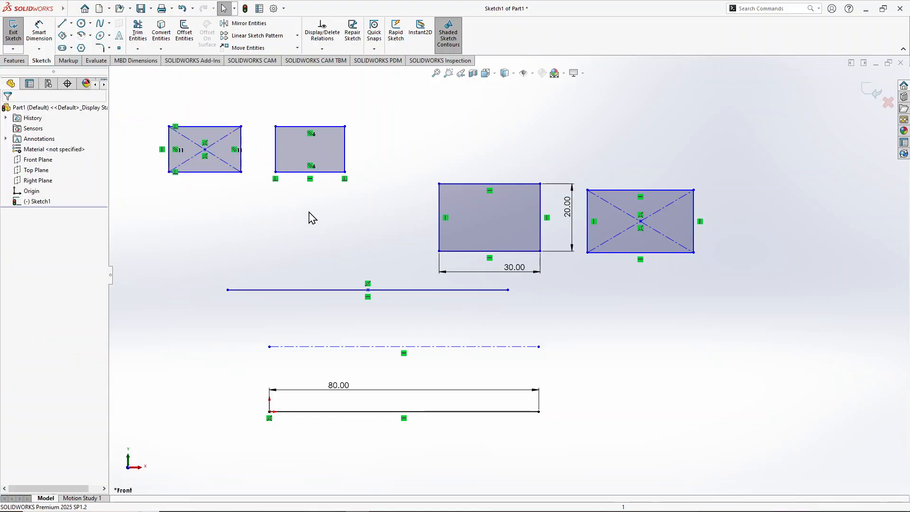
# Step: Sketch a right-leaning parallelogram with a horizontal base about 22 mm long and a height of about 24 mm above the dimensioned rectangle
pyautogui.press('f')
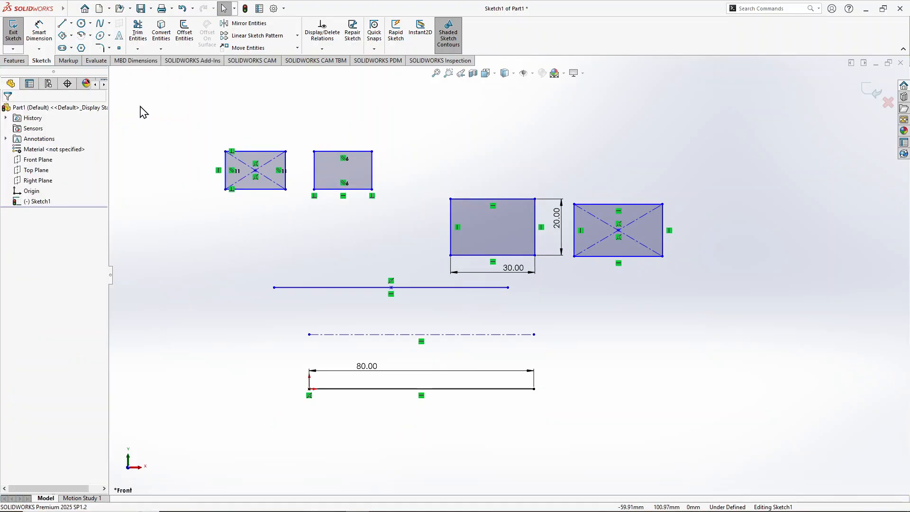
pyautogui.click(71, 36)
pyautogui.click(87, 94)
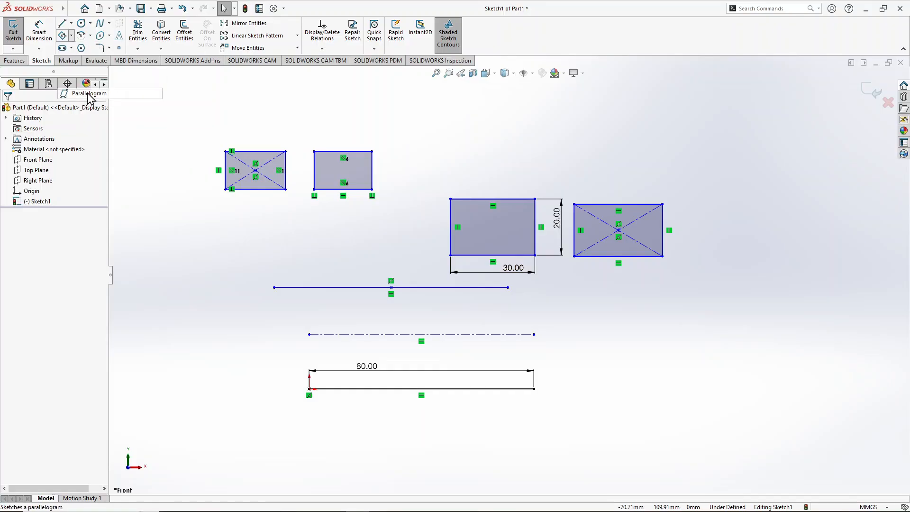
pyautogui.click(89, 94)
pyautogui.click(446, 169)
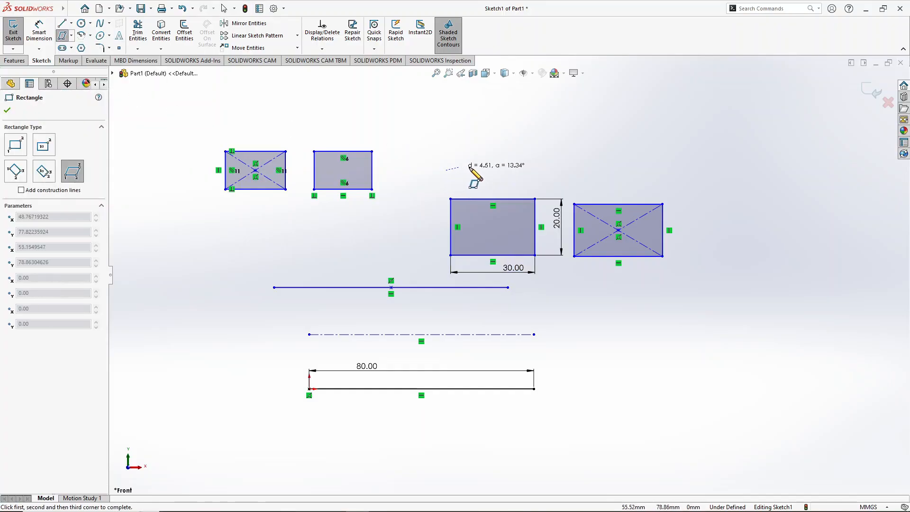
pyautogui.click(508, 169)
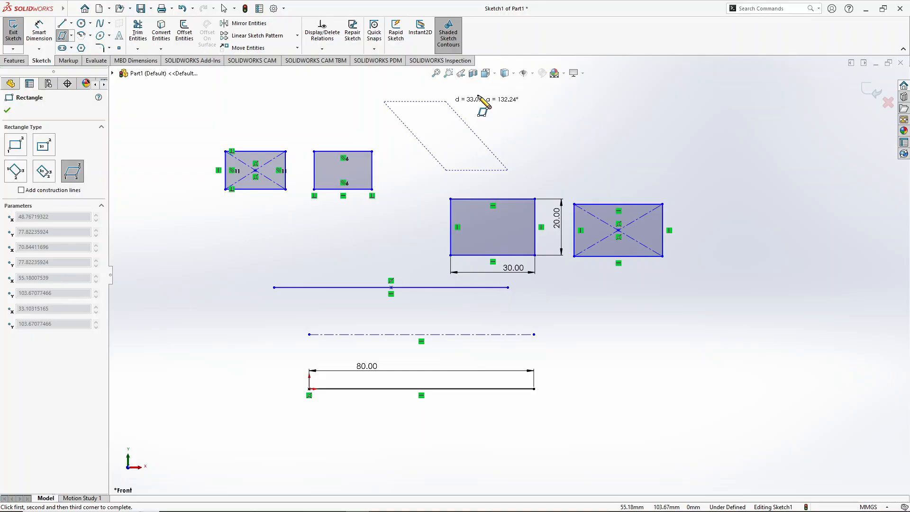
pyautogui.click(550, 103)
pyautogui.rightClick(581, 123)
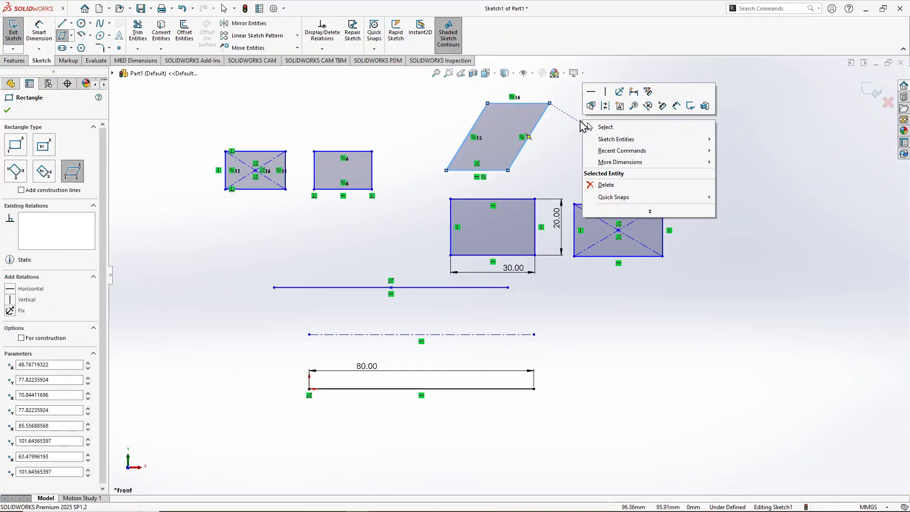
pyautogui.click(560, 128)
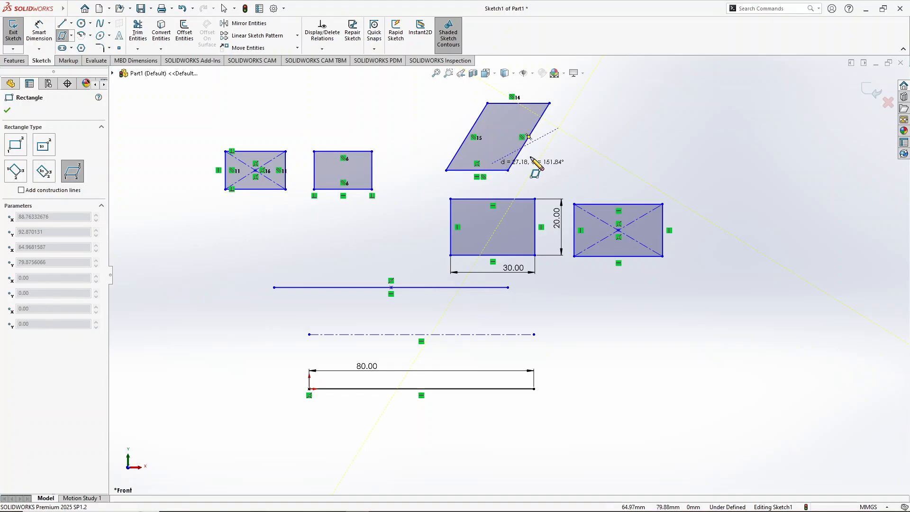
pyautogui.rightClick(625, 119)
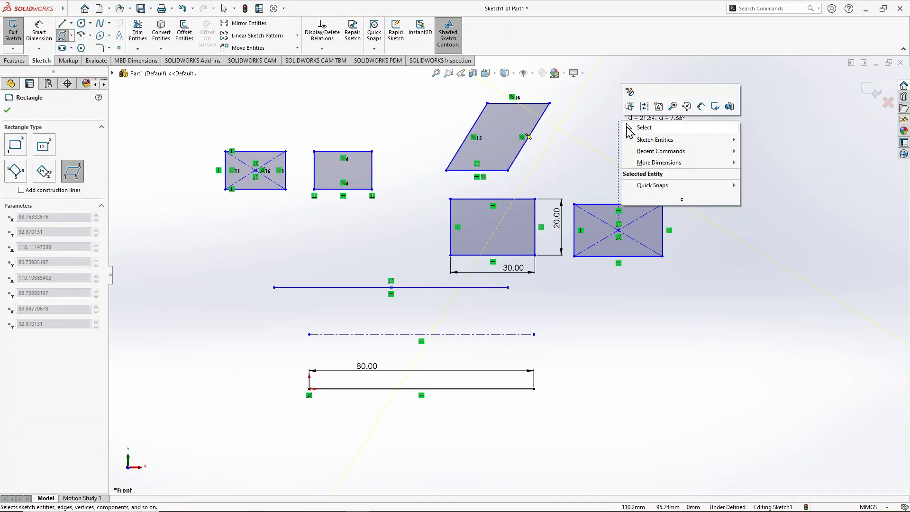
pyautogui.click(635, 127)
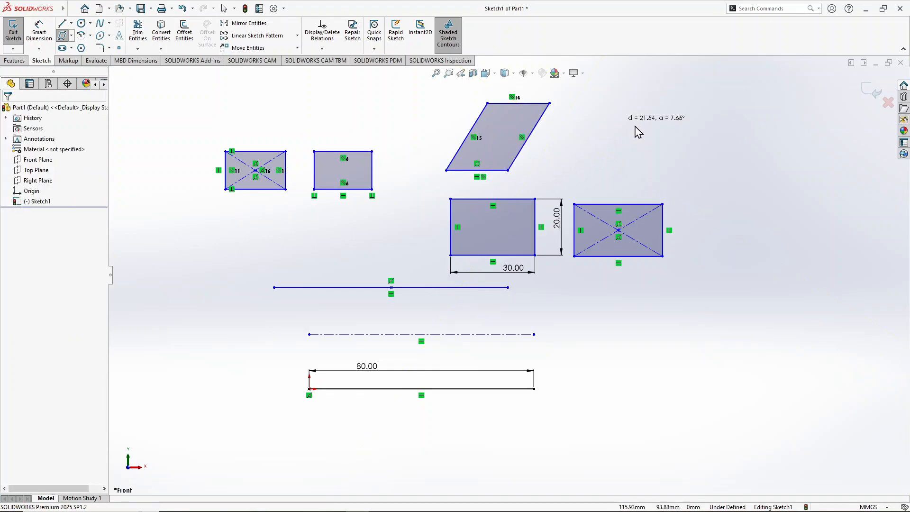
# Step: Sketch a corner rectangle about 26.7 mm wide and 10.1 mm high to the right of the parallelogram
pyautogui.click(71, 36)
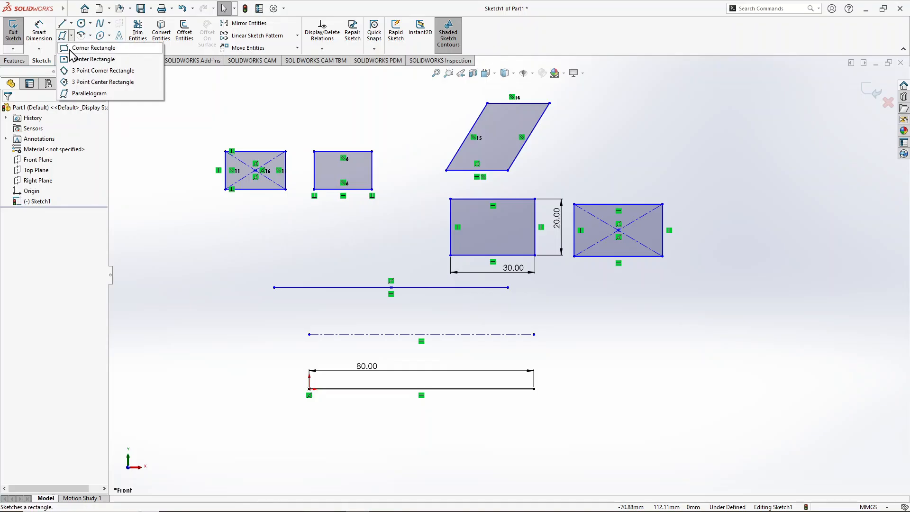
pyautogui.click(71, 50)
pyautogui.click(668, 137)
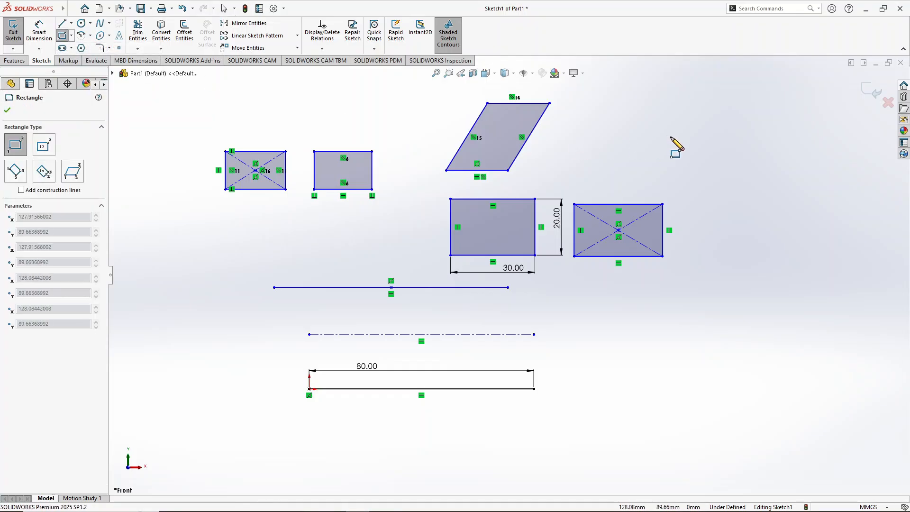
pyautogui.click(743, 165)
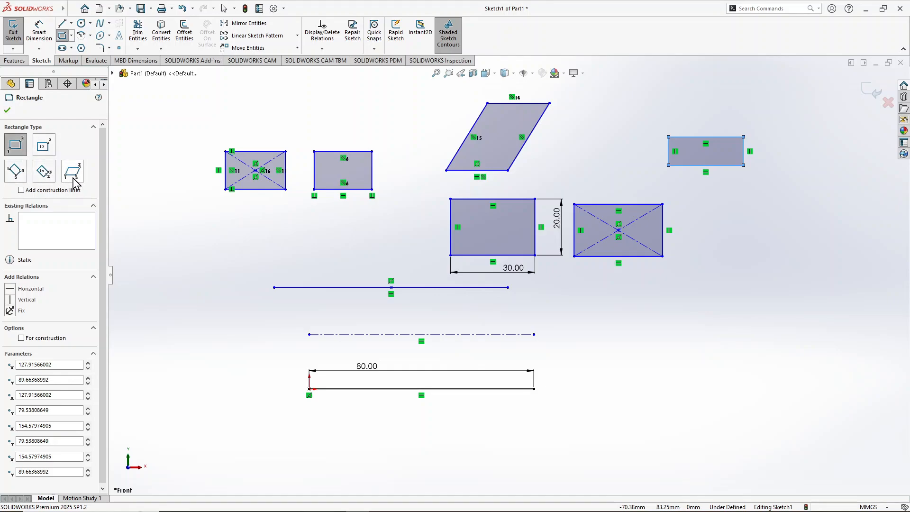
pyautogui.click(72, 35)
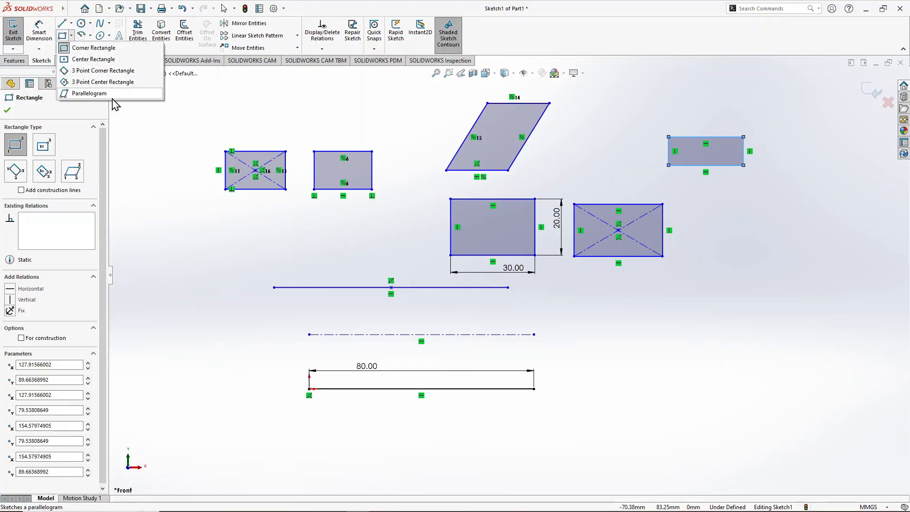
pyautogui.click(124, 136)
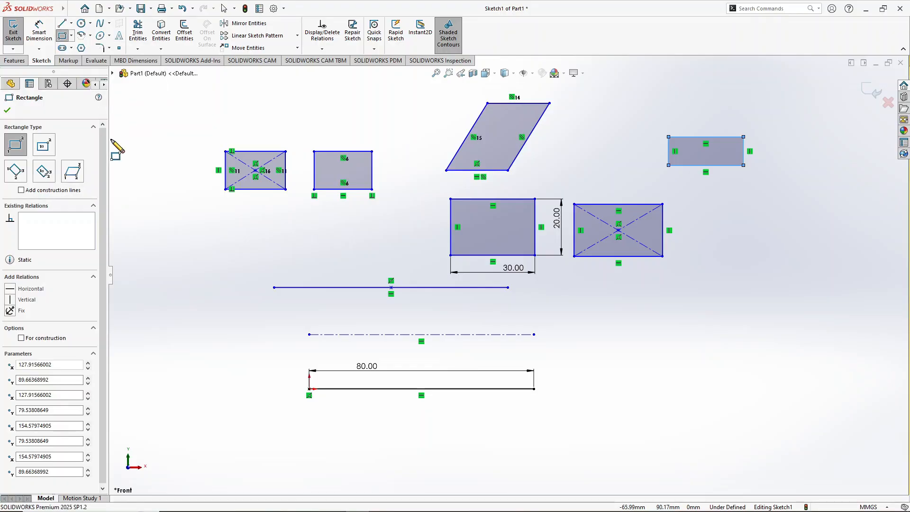
pyautogui.click(44, 148)
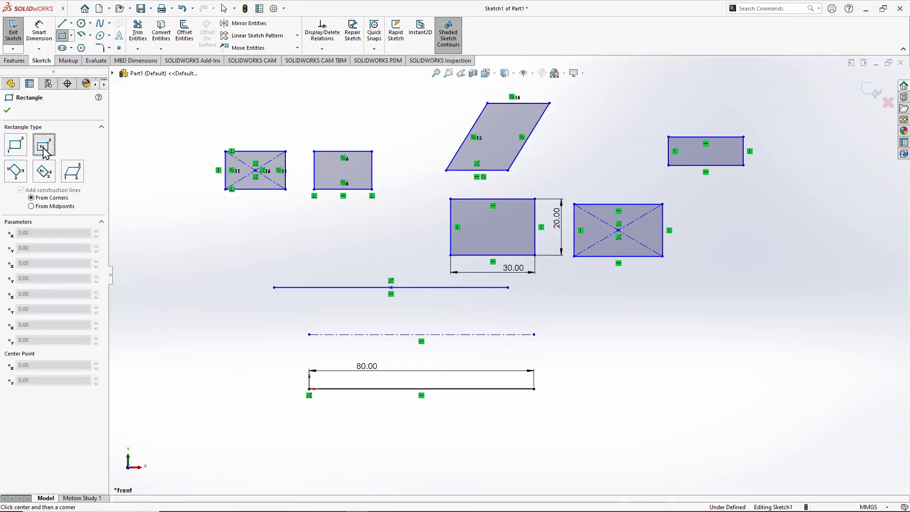
pyautogui.click(16, 174)
pyautogui.click(44, 175)
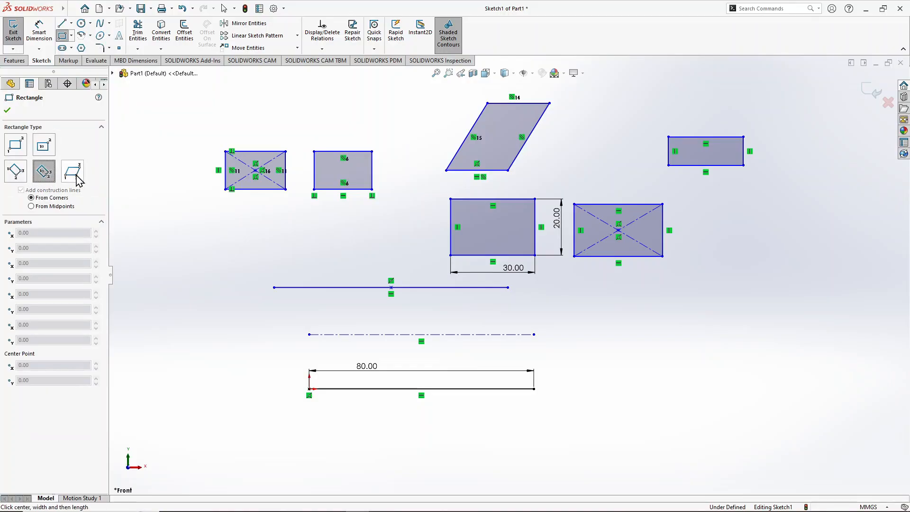
pyautogui.click(76, 174)
# Step: Sketch a 3 point center rectangle about 26 mm wide and 19 mm high to the right of the center rectangle
pyautogui.click(44, 172)
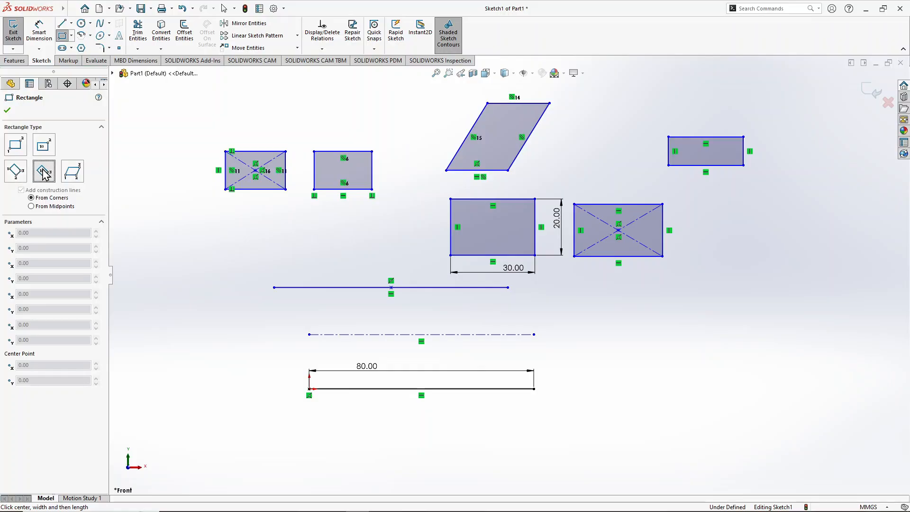
pyautogui.click(726, 233)
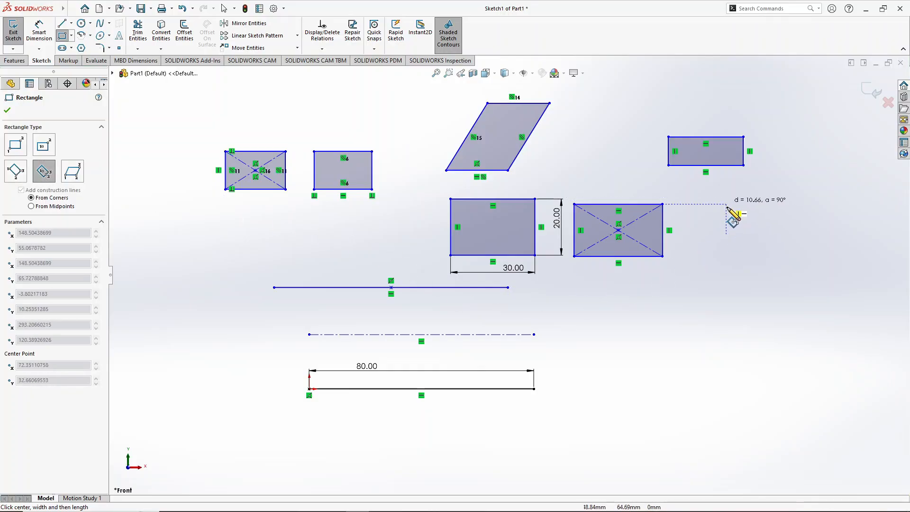
pyautogui.click(726, 207)
pyautogui.click(762, 261)
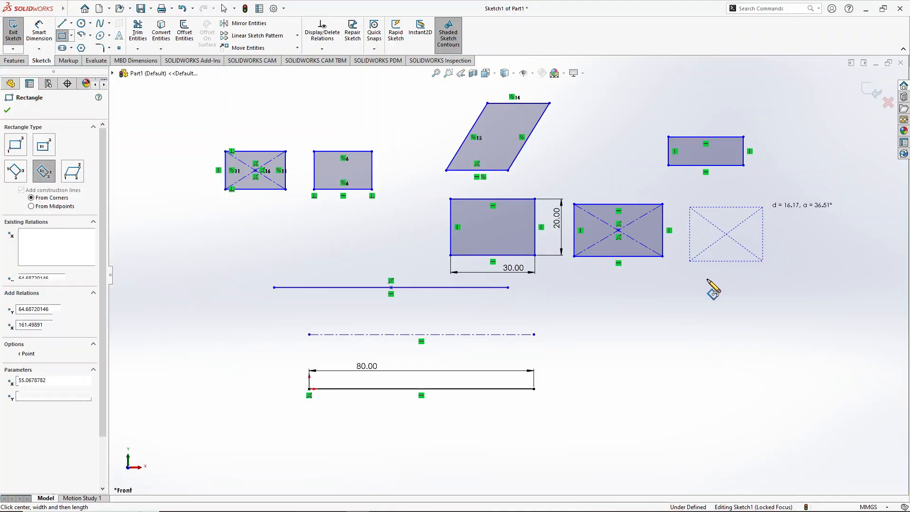
pyautogui.rightClick(626, 304)
pyautogui.click(642, 309)
# Step: Sketch a horizontal straight slot about 35 mm between centers and 28.6 mm wide, above and left of the existing rectangles
pyautogui.scroll(3, 507, 280)
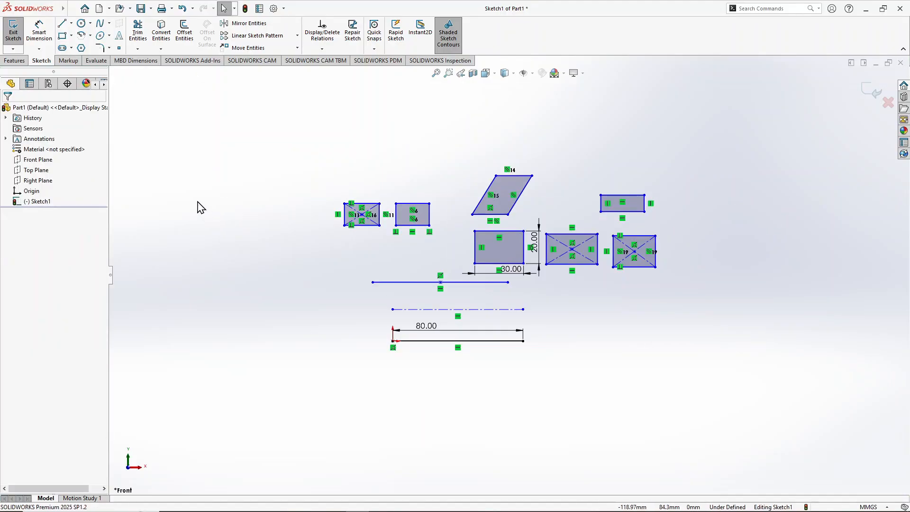
pyautogui.click(71, 48)
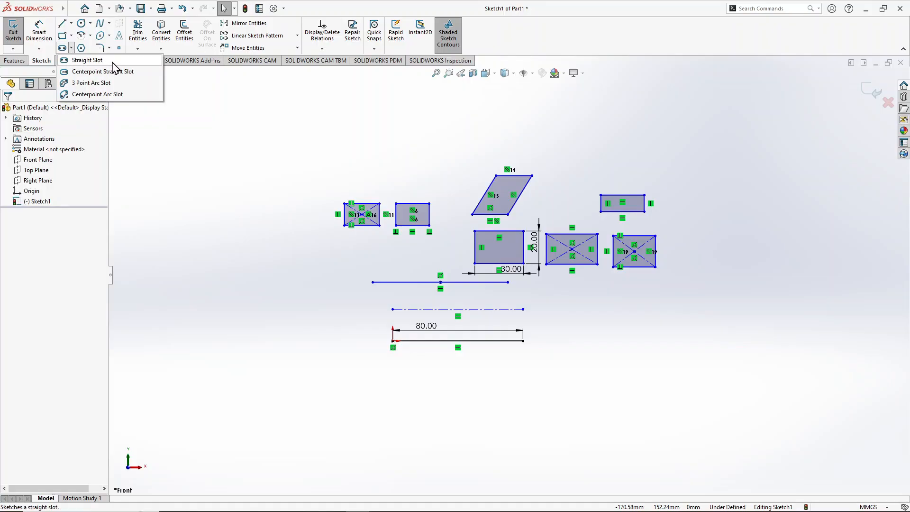
pyautogui.click(87, 61)
pyautogui.click(218, 140)
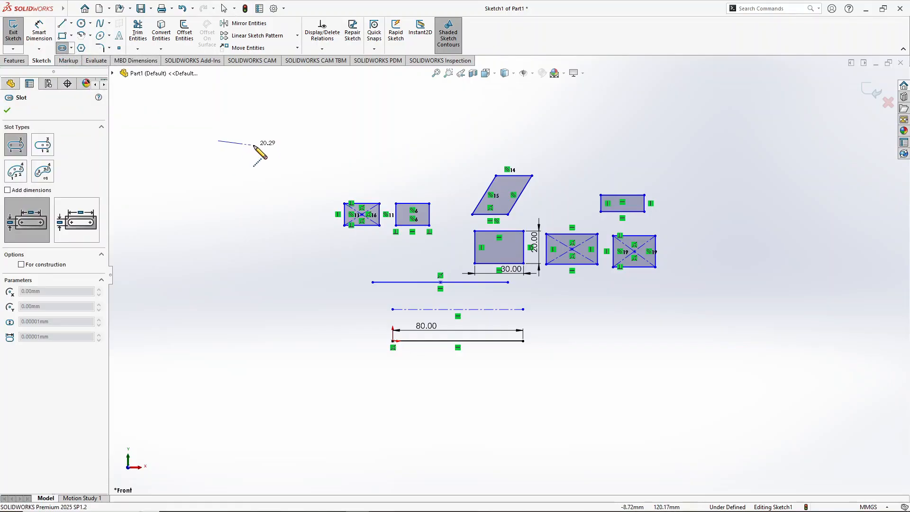
pyautogui.click(275, 140)
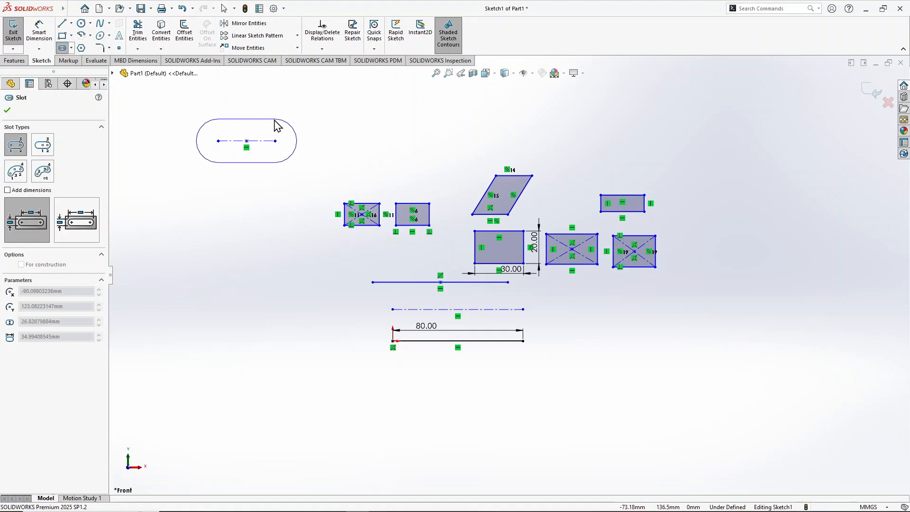
pyautogui.click(275, 119)
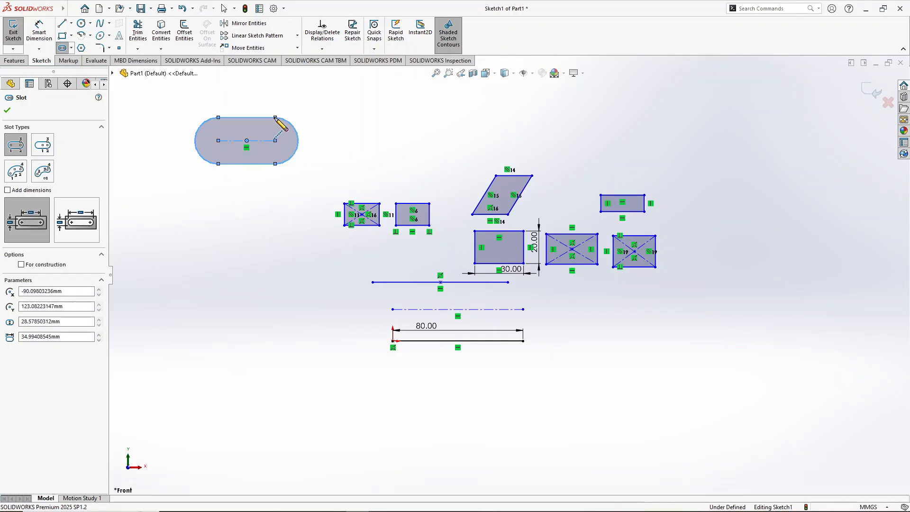
# Step: Dimension the straight slot's center-to-center length below the slot and set it to 30 mm
pyautogui.click(39, 41)
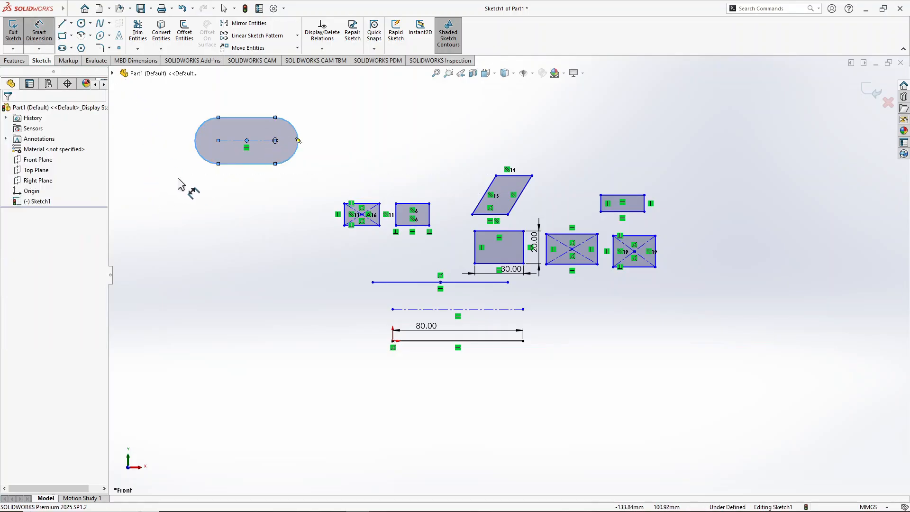
pyautogui.click(234, 141)
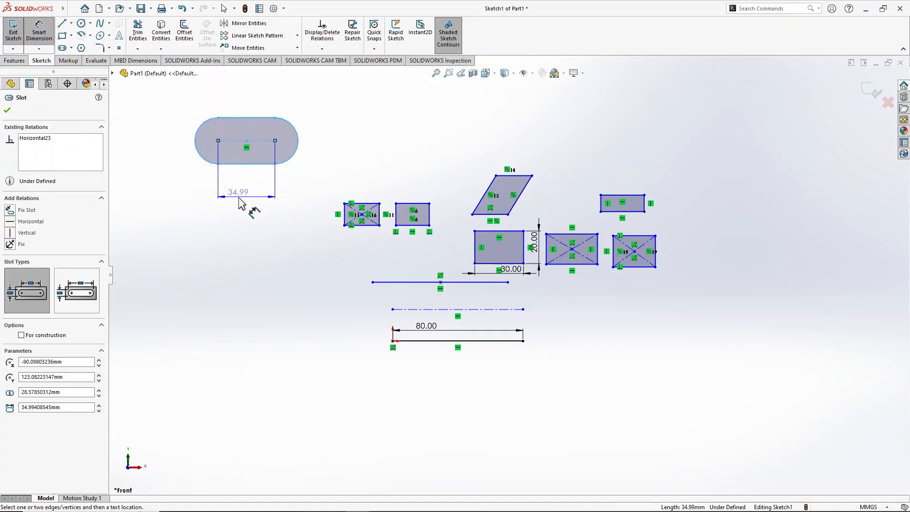
pyautogui.click(239, 204)
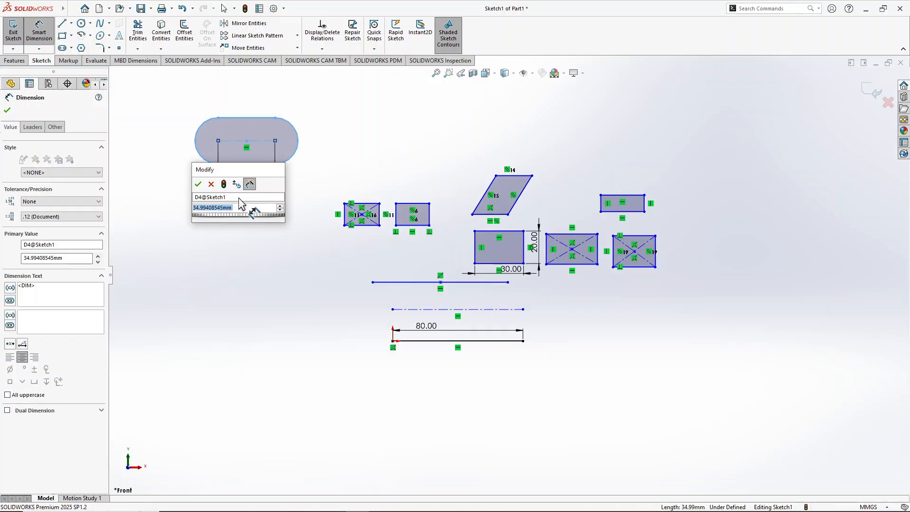
pyautogui.write('30')
pyautogui.press('Return')
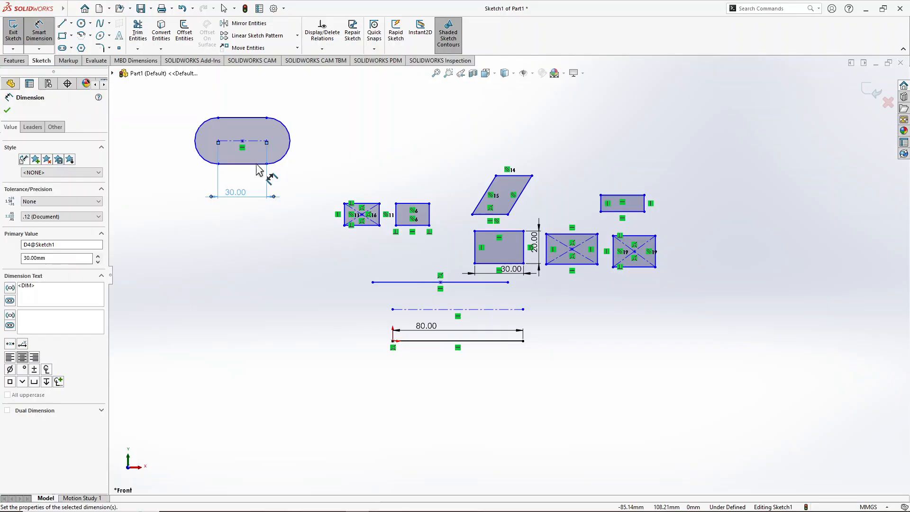
# Step: Dimension the radius of the straight slot's right end arc and set it to 10 mm
pyautogui.click(312, 139)
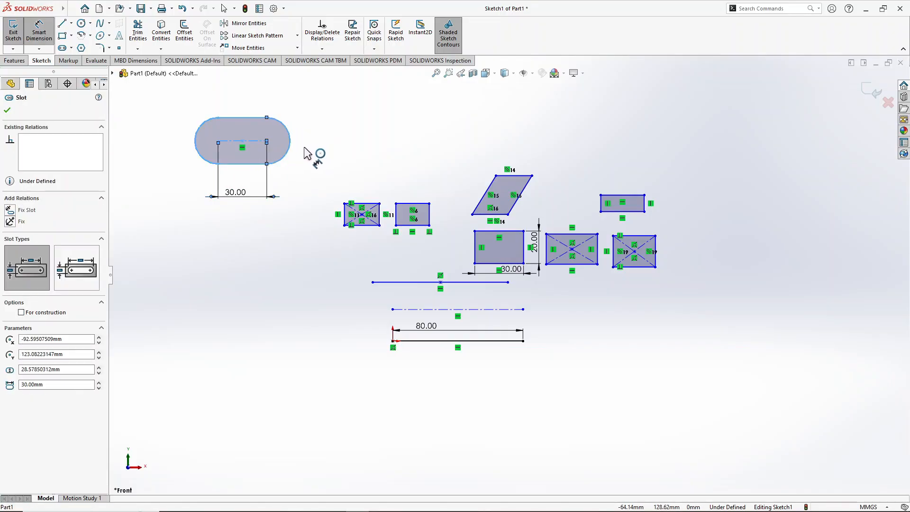
pyautogui.click(317, 140)
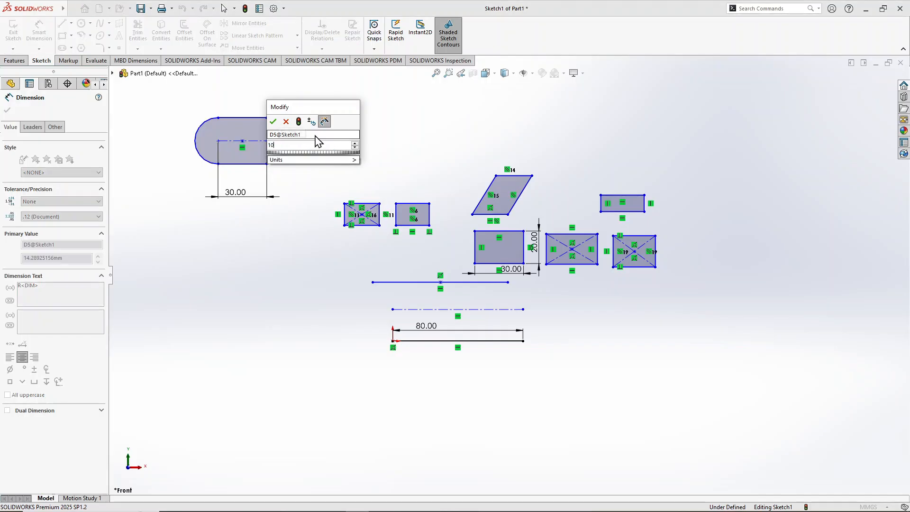
pyautogui.write('10')
pyautogui.press('Return')
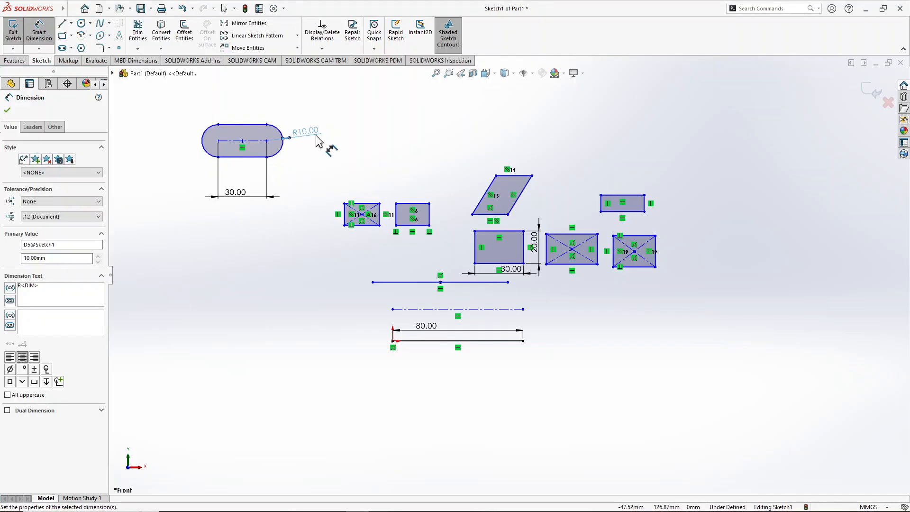
# Step: Sketch a horizontal centerpoint straight slot about 31 mm between centers and 22.8 mm wide to the right of the dimensioned slot
pyautogui.scroll(-1, 293, 153)
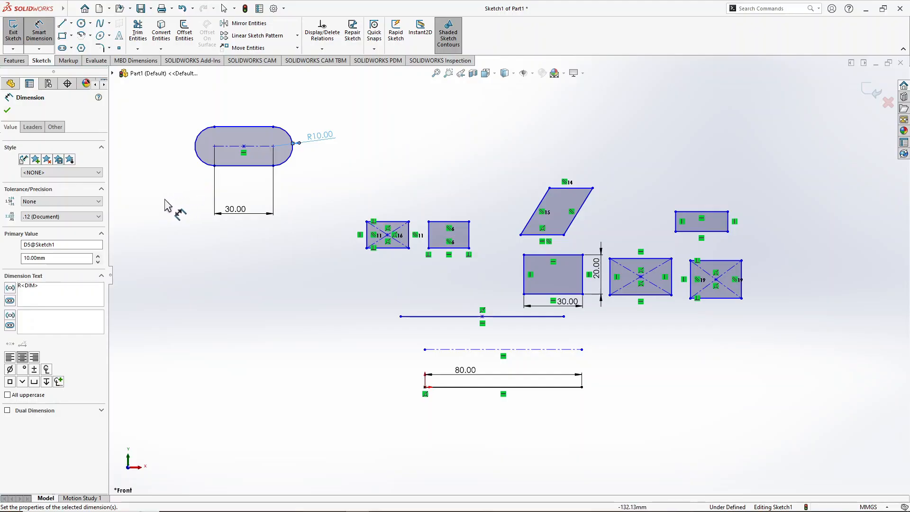
pyautogui.click(71, 48)
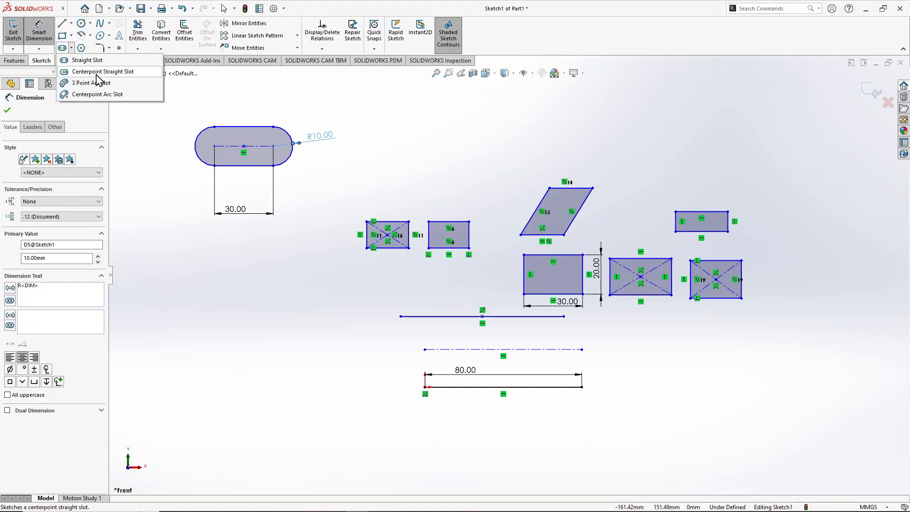
pyautogui.click(97, 74)
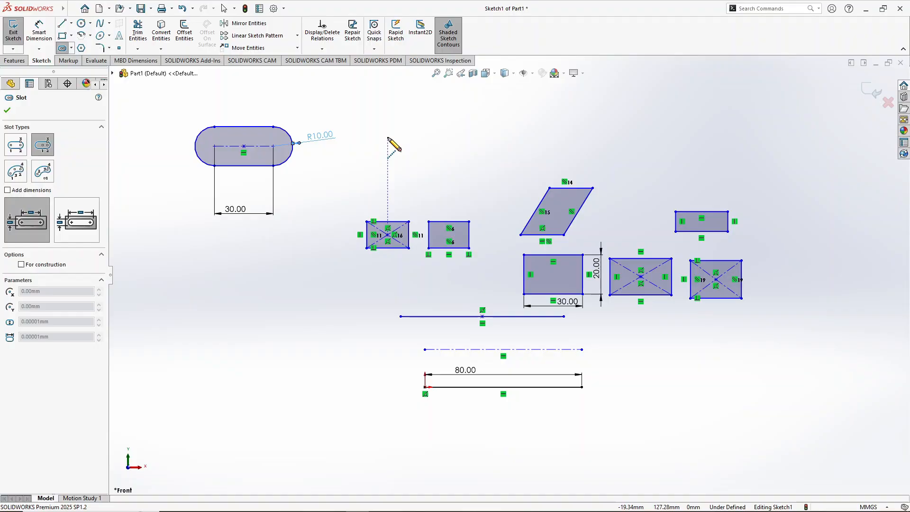
pyautogui.click(378, 138)
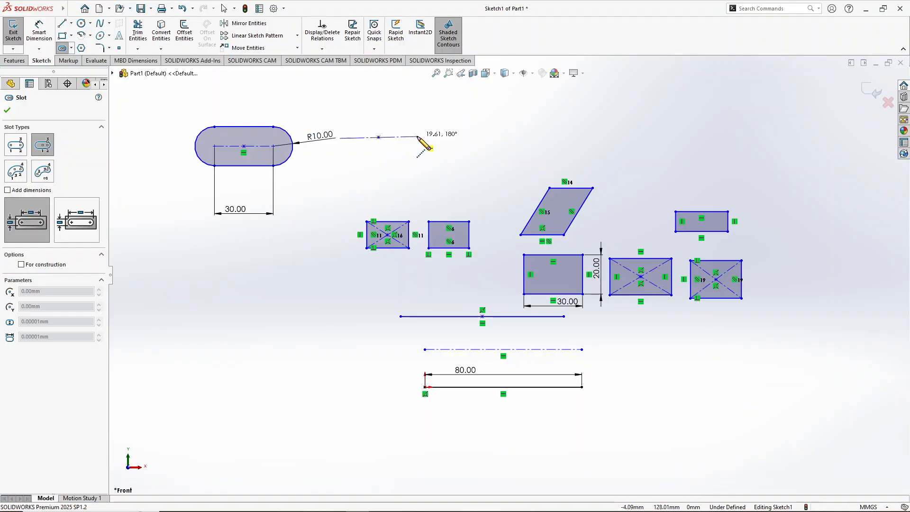
pyautogui.click(408, 137)
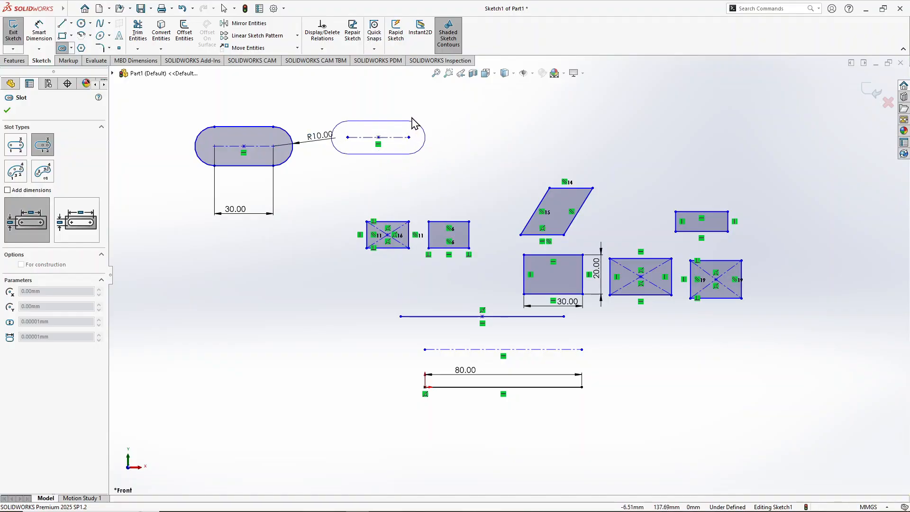
pyautogui.click(431, 137)
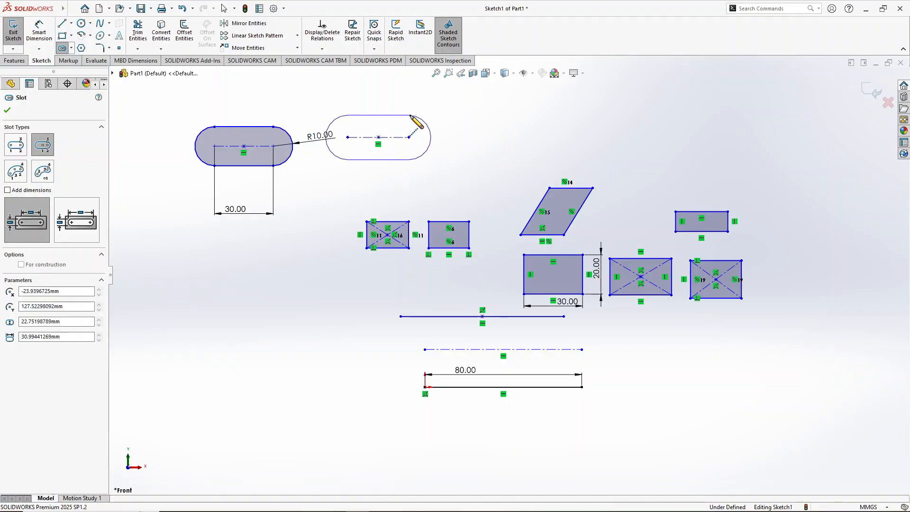
pyautogui.rightClick(178, 87)
pyautogui.click(183, 93)
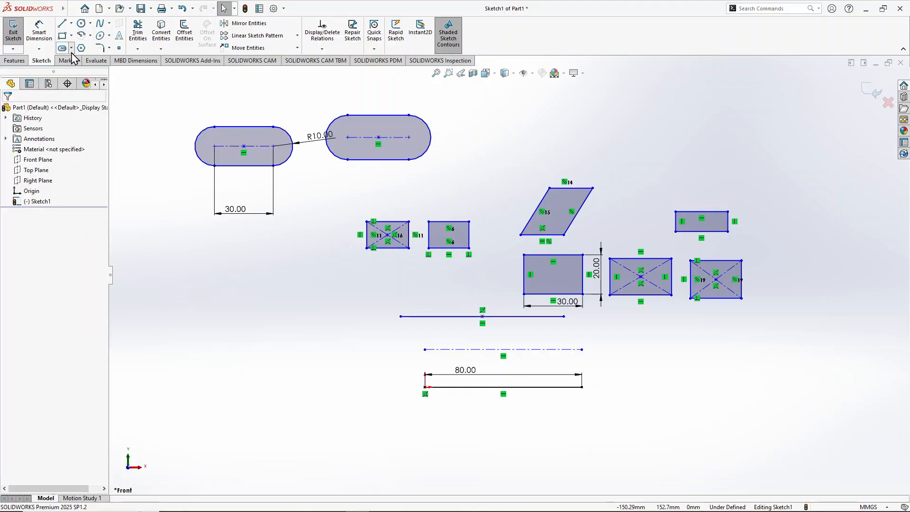
# Step: Sketch a 3 point arc slot bulging left below the dimensioned slot, about 17.4 mm in radius, 119° in sweep and 10.3 mm wide
pyautogui.click(71, 48)
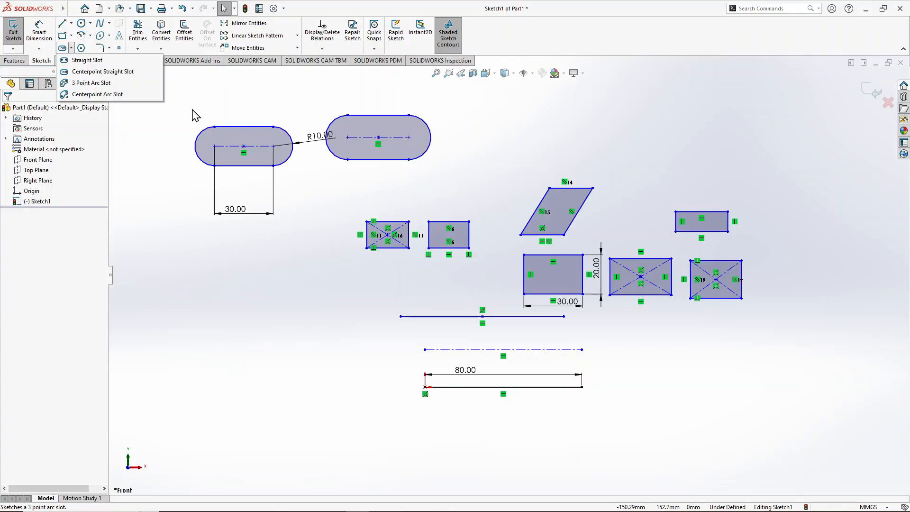
pyautogui.click(86, 87)
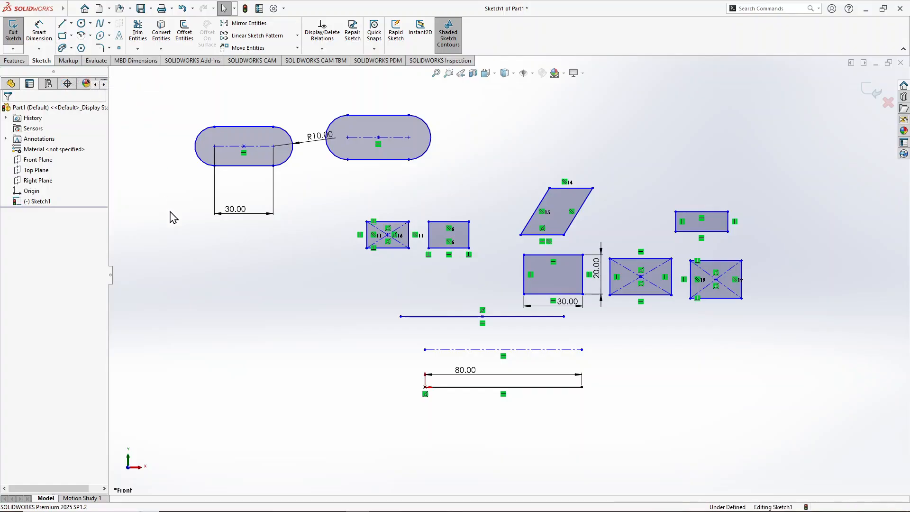
pyautogui.click(218, 261)
pyautogui.click(199, 316)
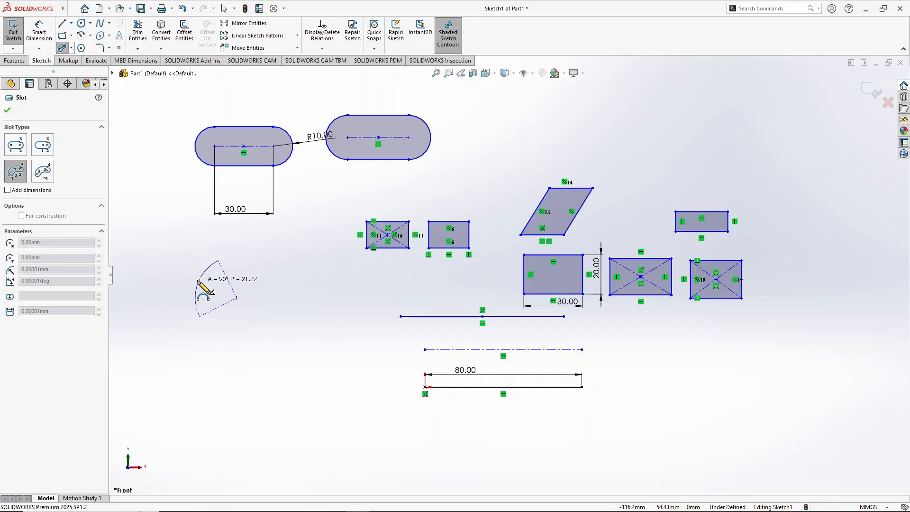
pyautogui.click(195, 284)
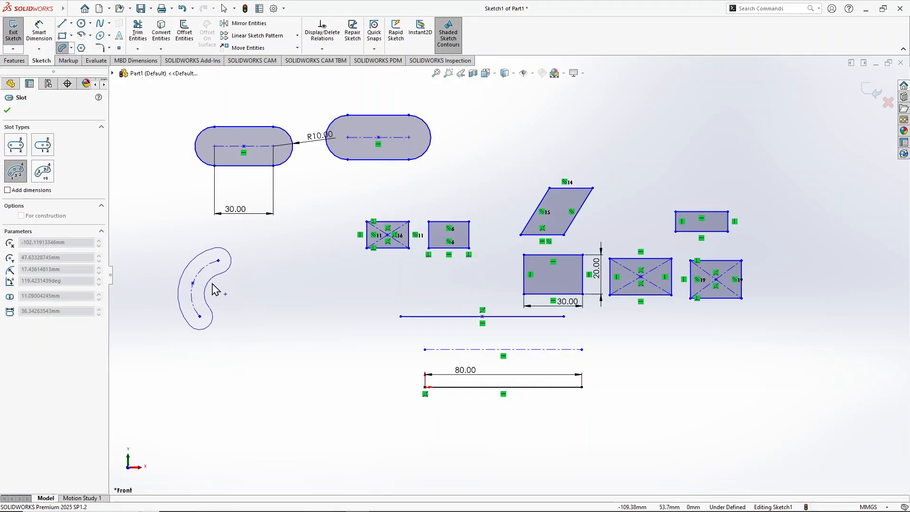
pyautogui.click(205, 282)
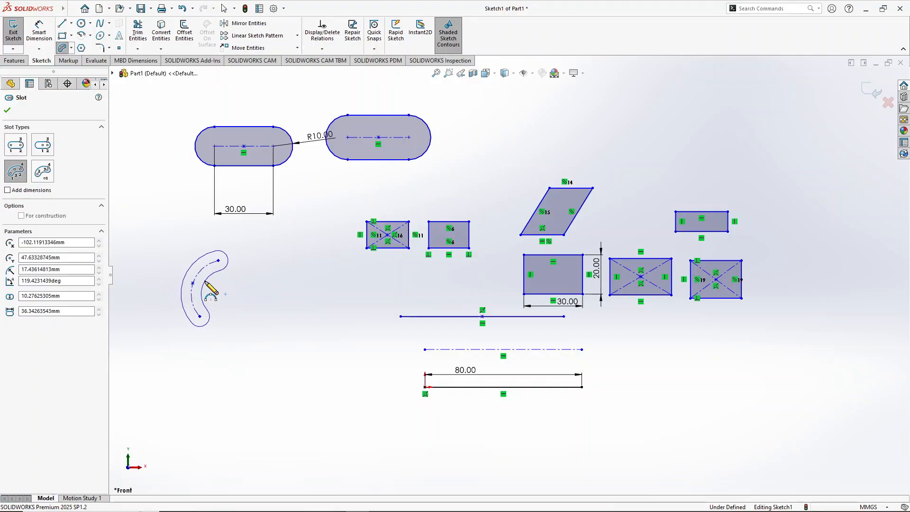
pyautogui.rightClick(126, 161)
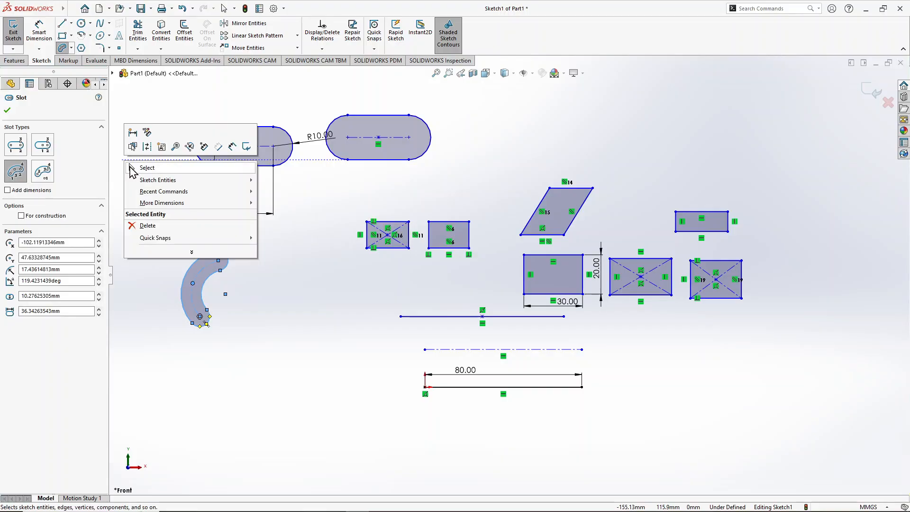
pyautogui.click(131, 167)
# Step: Sketch a centerpoint arc slot right of the 3 point arc slot, about 19.3 mm in radius, 81° in sweep and 9 mm wide
pyautogui.click(71, 48)
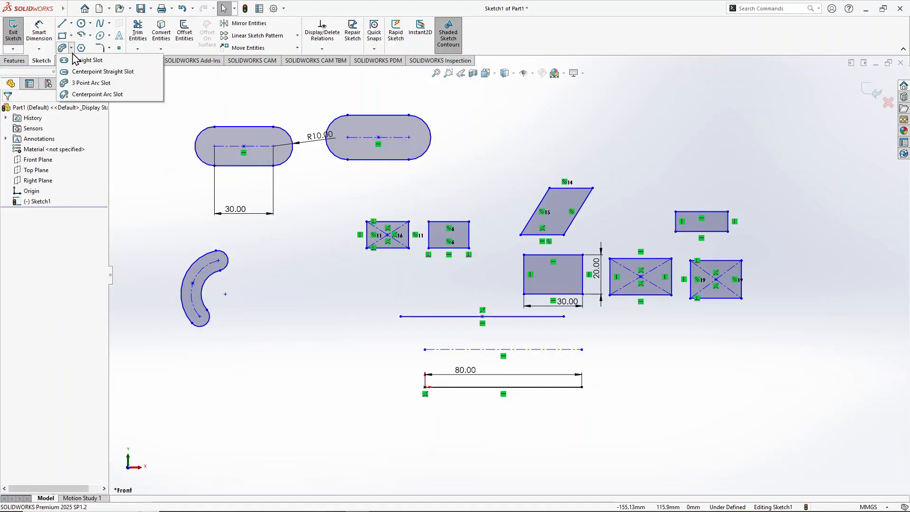
pyautogui.click(99, 95)
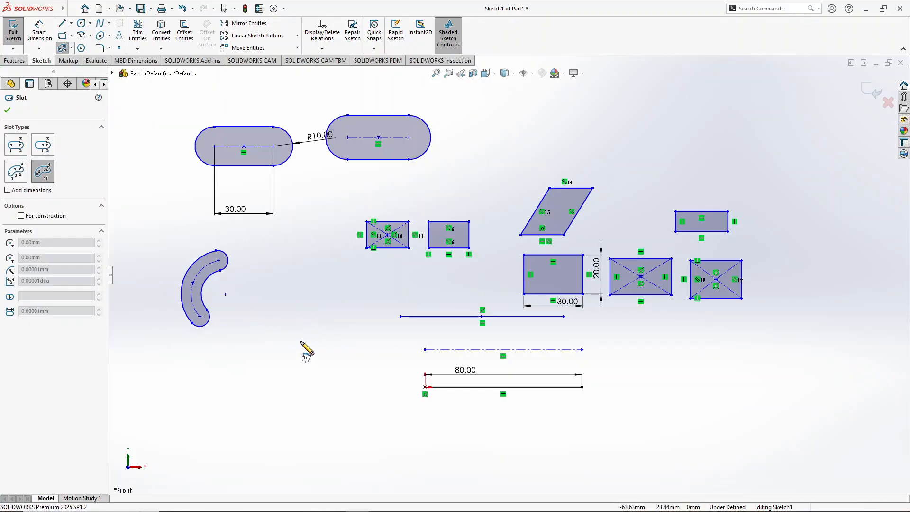
pyautogui.click(302, 297)
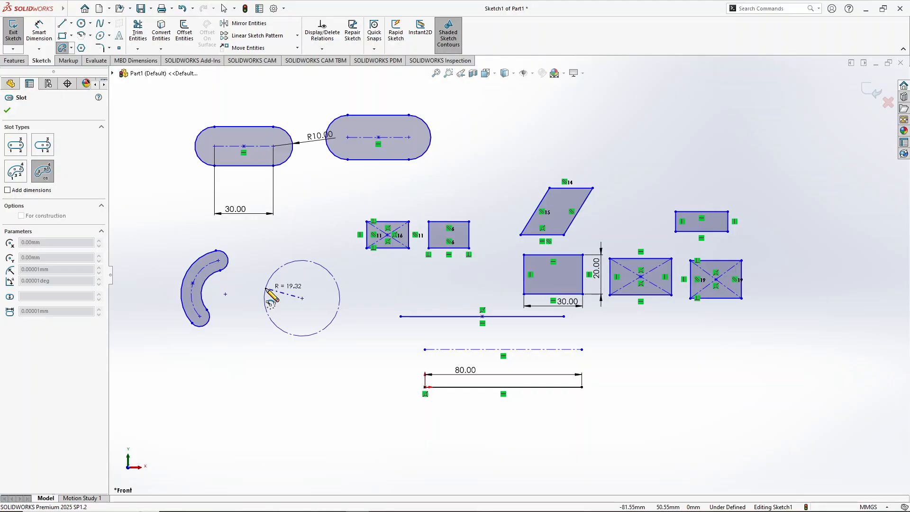
pyautogui.click(266, 287)
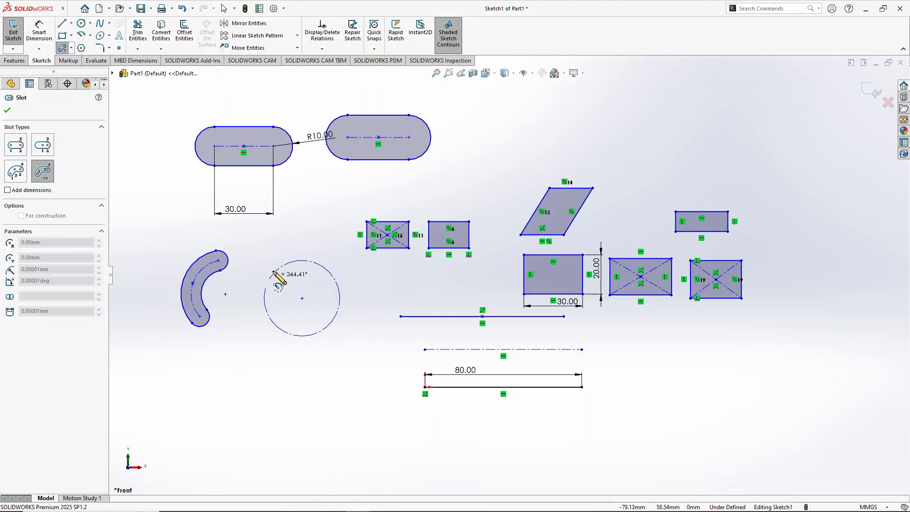
pyautogui.click(288, 334)
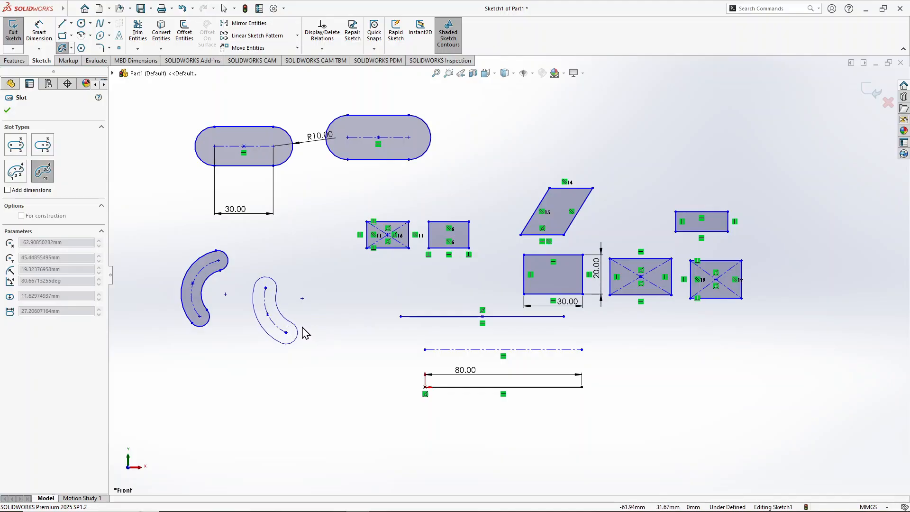
pyautogui.click(298, 333)
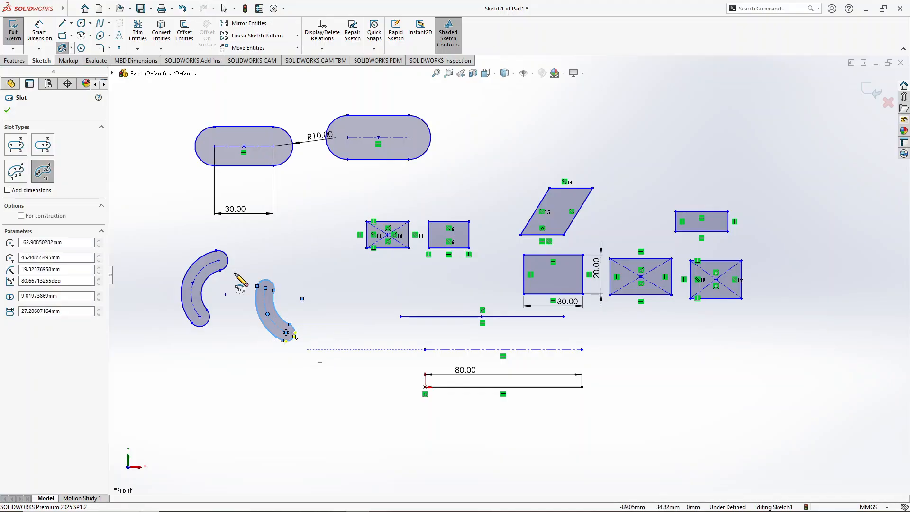
pyautogui.rightClick(134, 122)
pyautogui.click(138, 126)
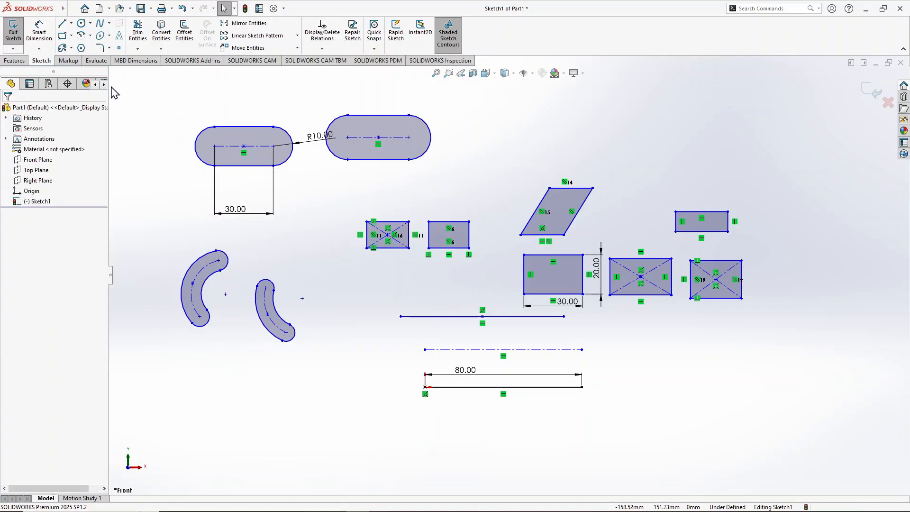
# Step: Sketch a center-based circle about 18.4 mm in radius to the right of the two straight slots
pyautogui.click(91, 24)
pyautogui.click(97, 35)
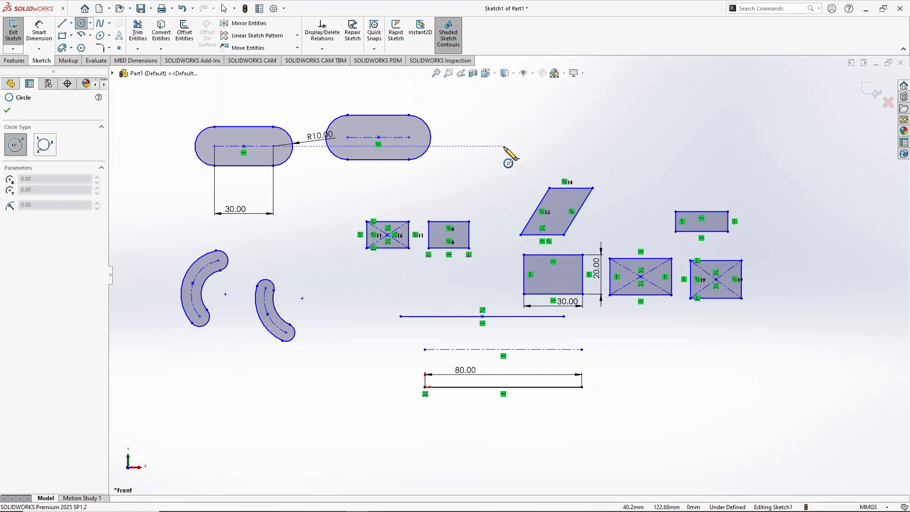
pyautogui.click(504, 146)
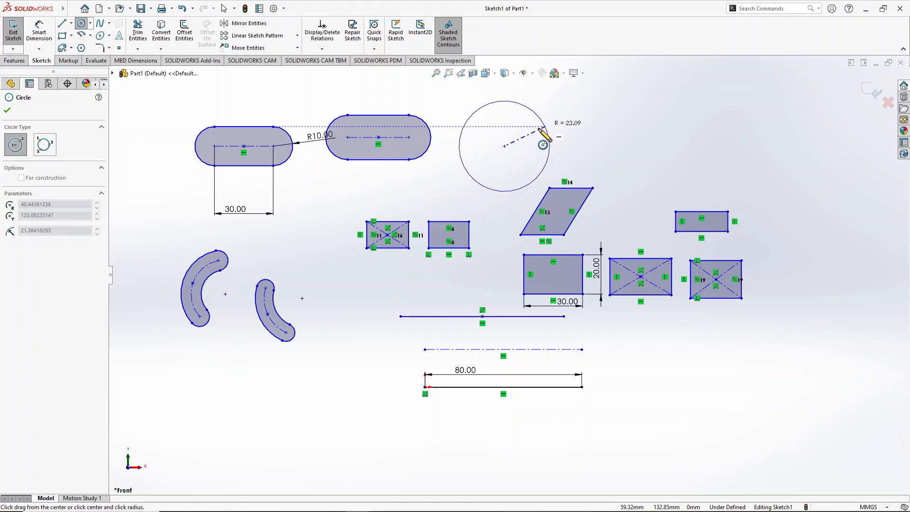
pyautogui.click(539, 140)
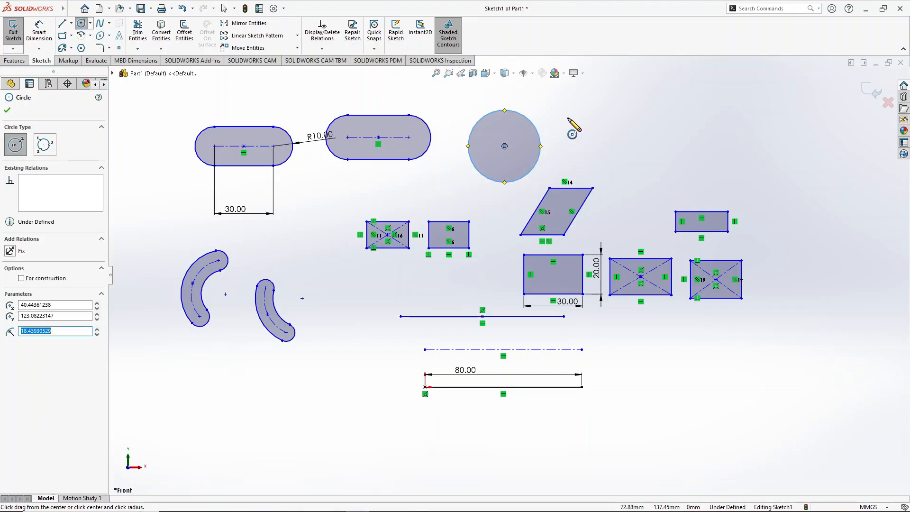
# Step: Sketch a perimeter circle through three points, about 14.6 mm in radius, to the right of the first circle
pyautogui.click(90, 23)
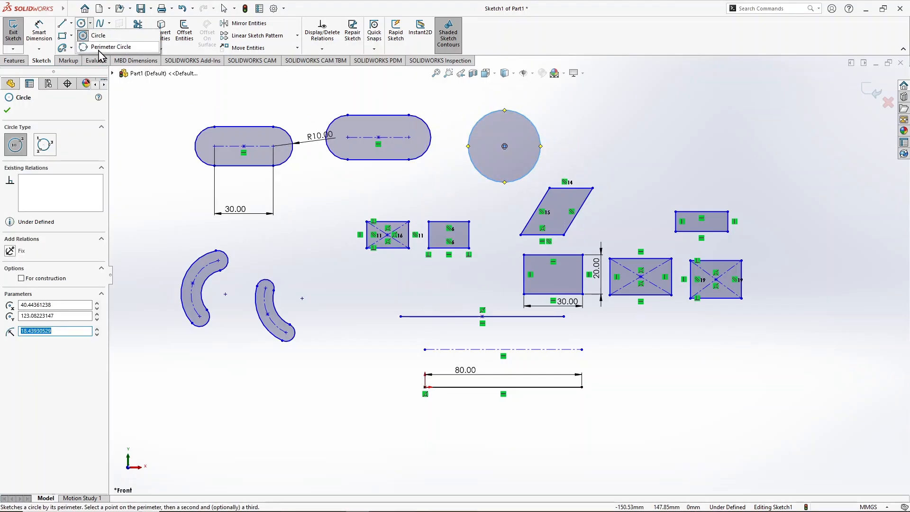
pyautogui.click(102, 47)
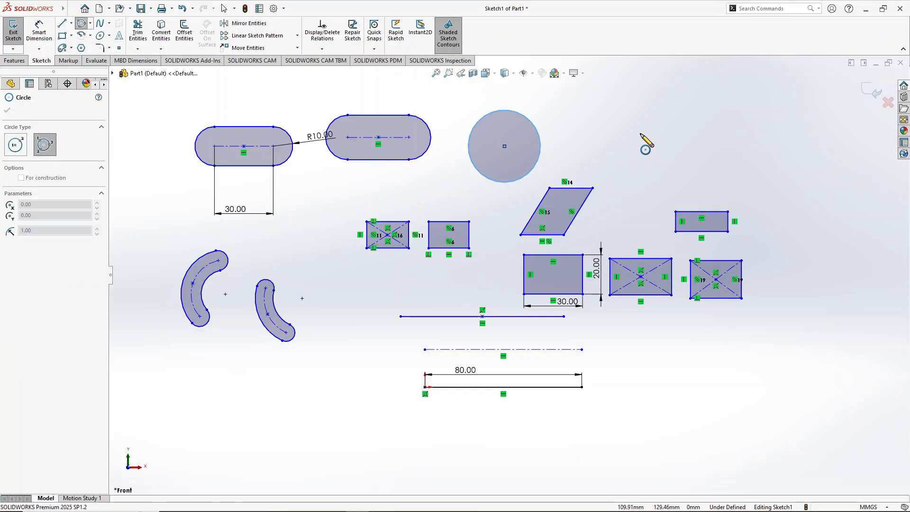
pyautogui.click(653, 118)
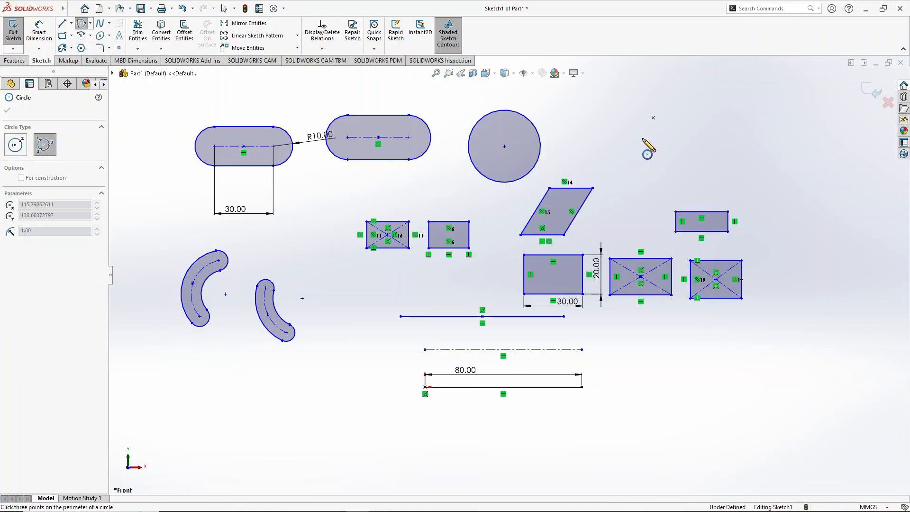
pyautogui.click(623, 155)
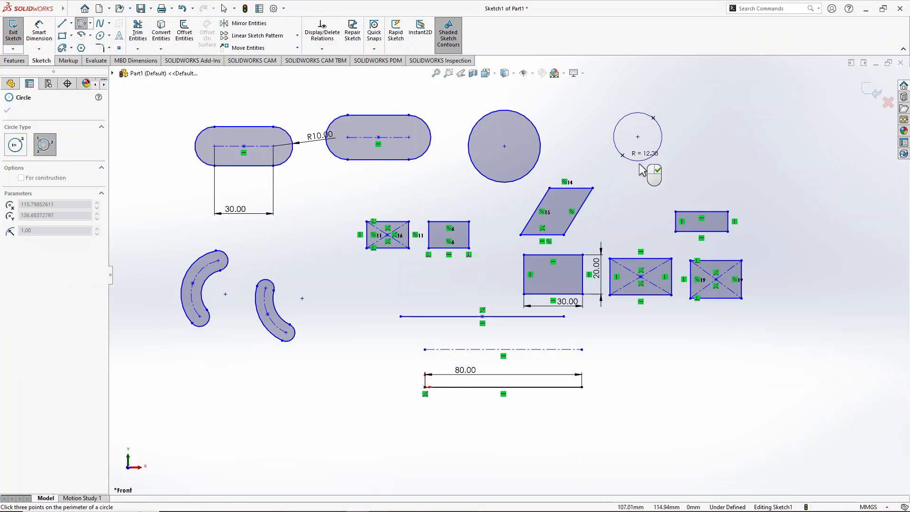
pyautogui.click(675, 162)
pyautogui.rightClick(581, 112)
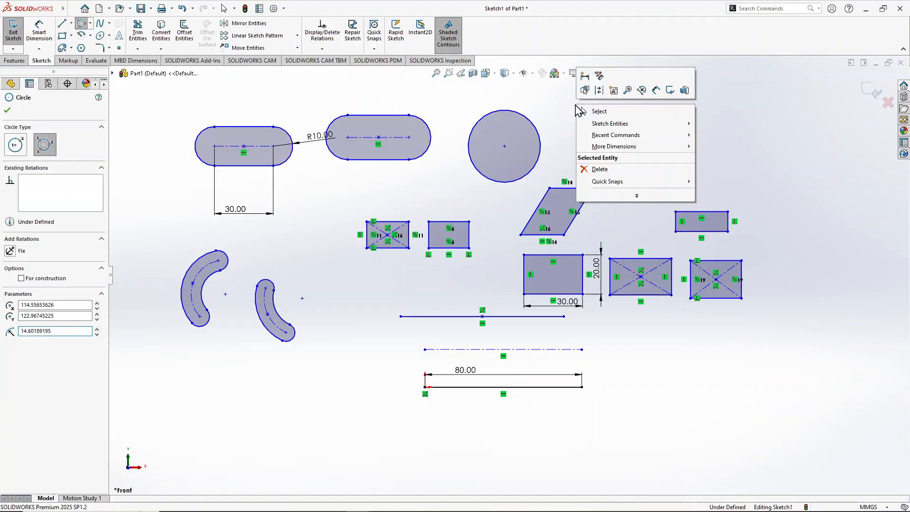
pyautogui.click(598, 111)
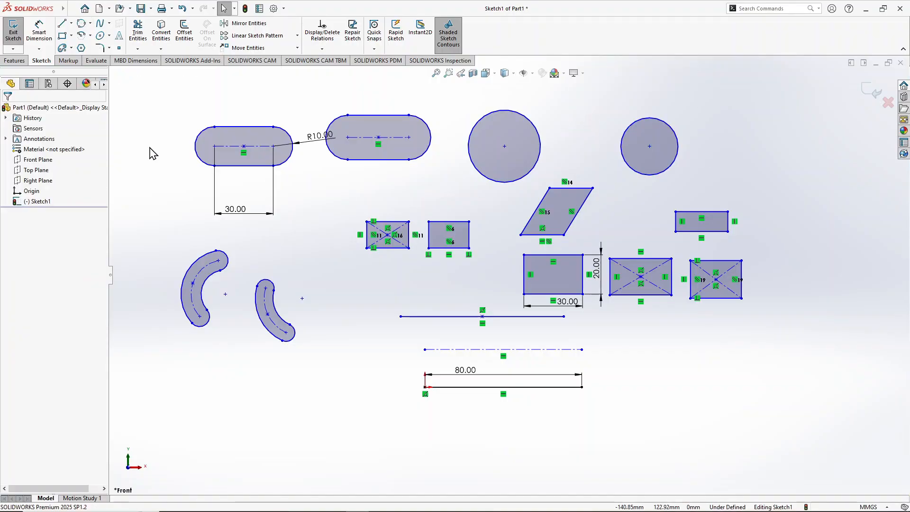
# Step: Sketch a centerpoint arc bulging left, between the centerpoint arc slot and the 80 mm line
pyautogui.click(90, 36)
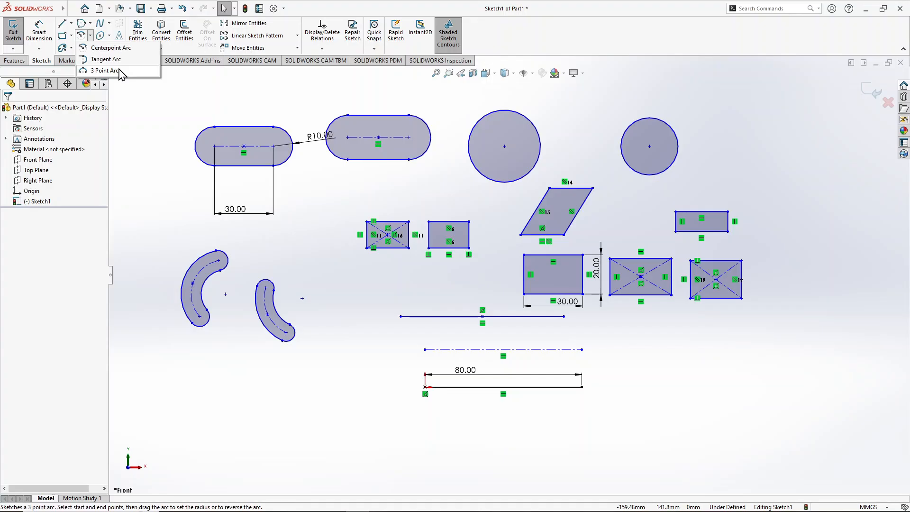
pyautogui.click(133, 50)
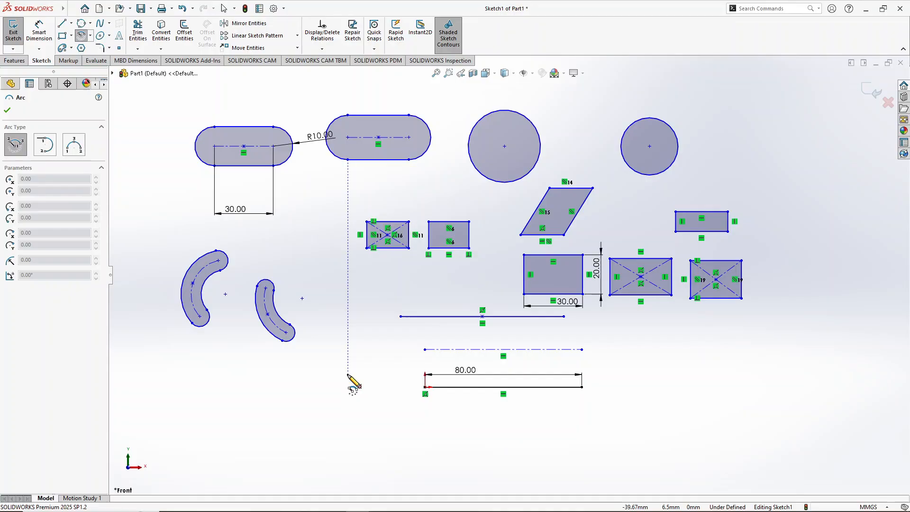
pyautogui.click(348, 374)
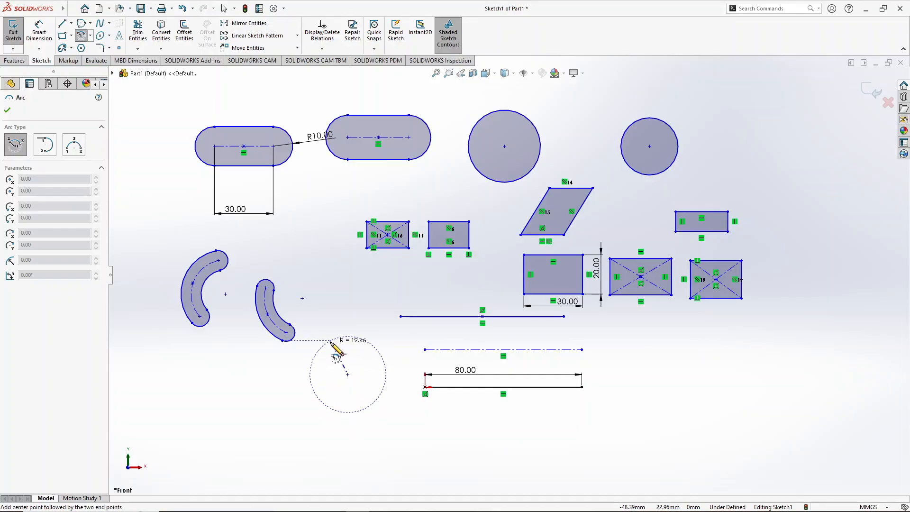
pyautogui.click(329, 345)
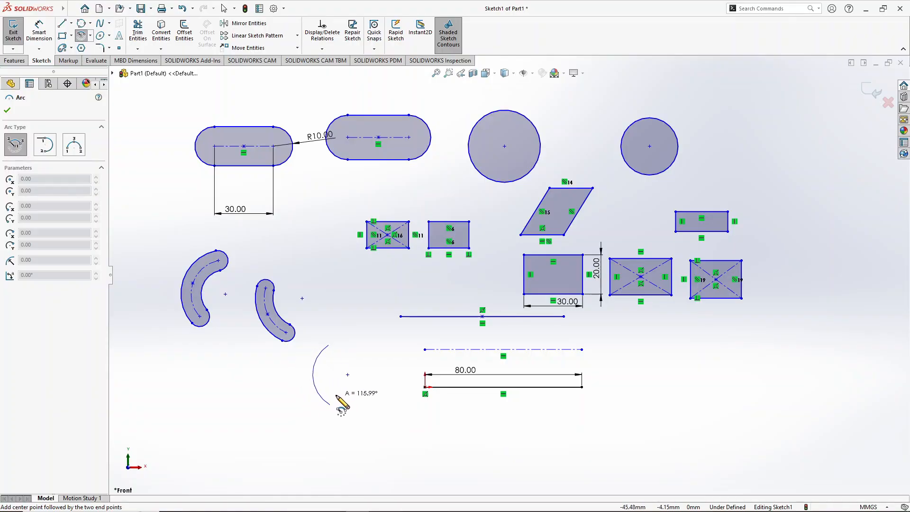
pyautogui.click(338, 407)
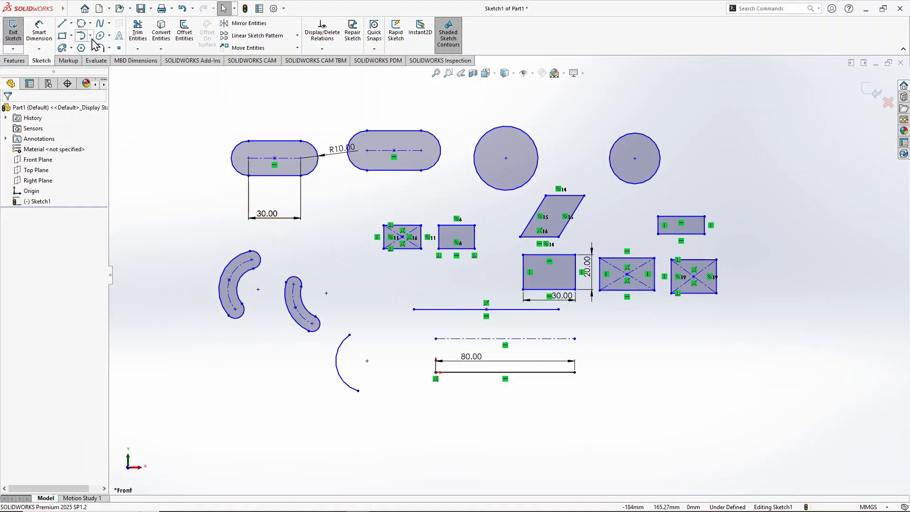
# Step: Sketch a semicircular tangent arc about 21 mm in radius, curving downward from the right end of the 80 mm line
pyautogui.click(90, 36)
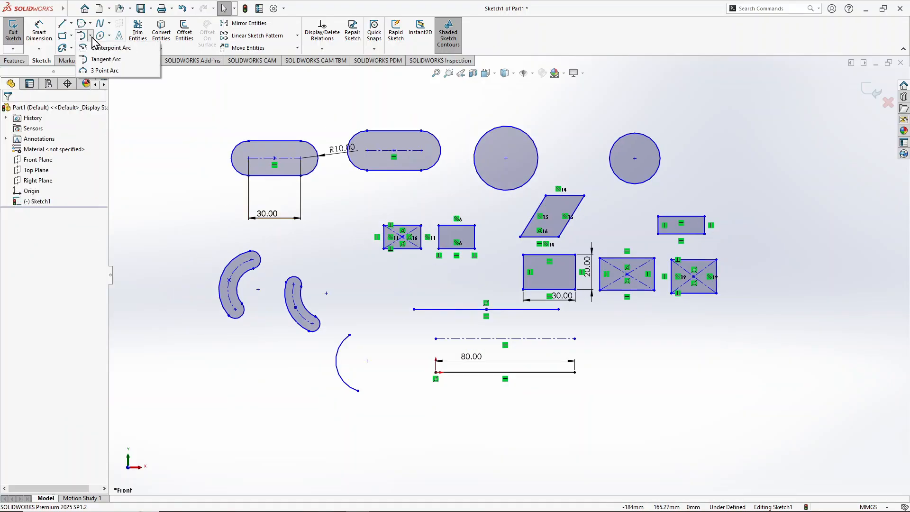
pyautogui.click(124, 60)
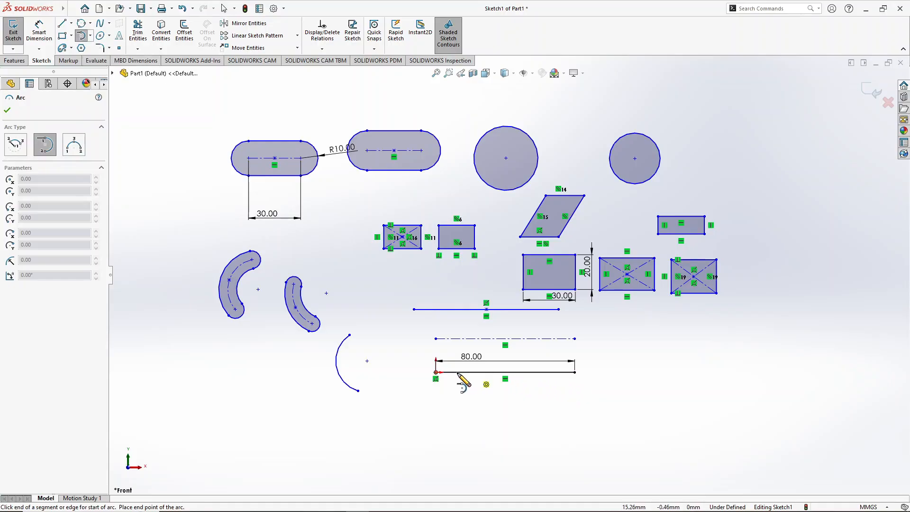
pyautogui.click(574, 372)
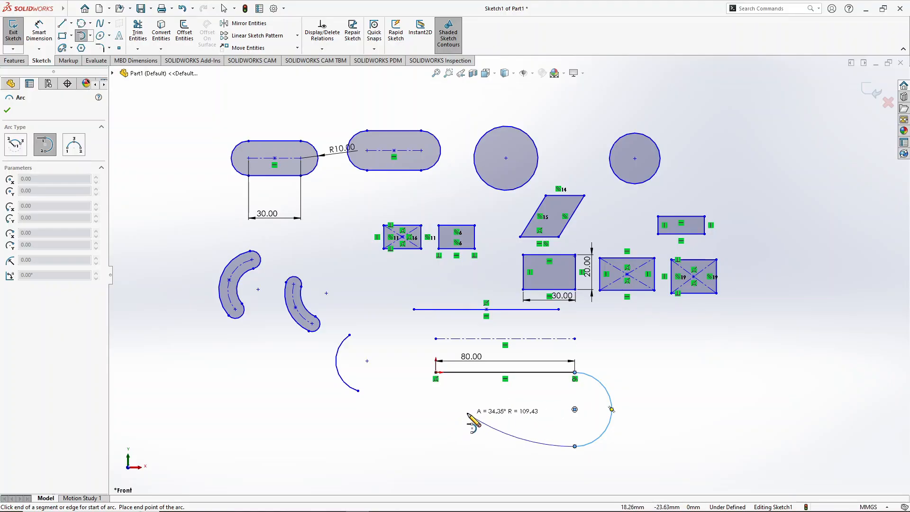
pyautogui.rightClick(473, 423)
pyautogui.click(485, 422)
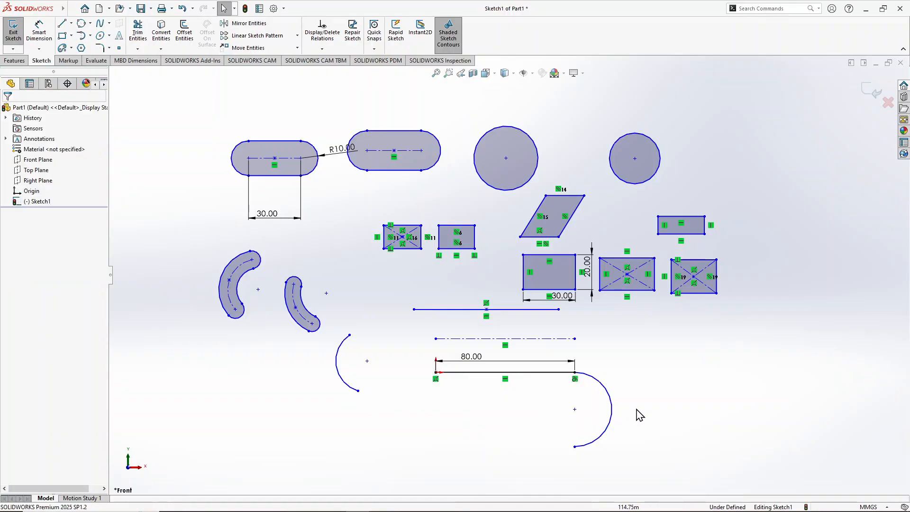
# Step: Sketch a 180° tangent arc about 21.4 mm in radius from the 80 mm line's left end, level with the right arc's lower endpoint
pyautogui.press('z')
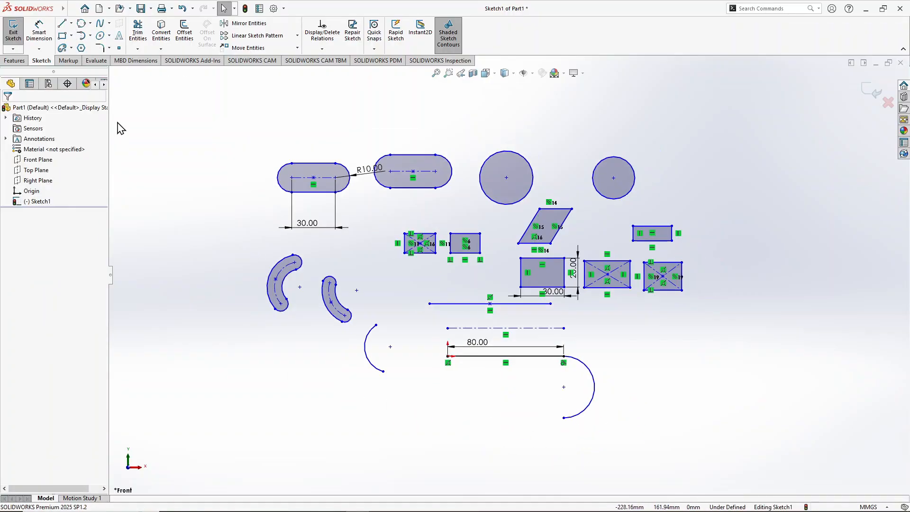
pyautogui.click(90, 36)
pyautogui.click(104, 60)
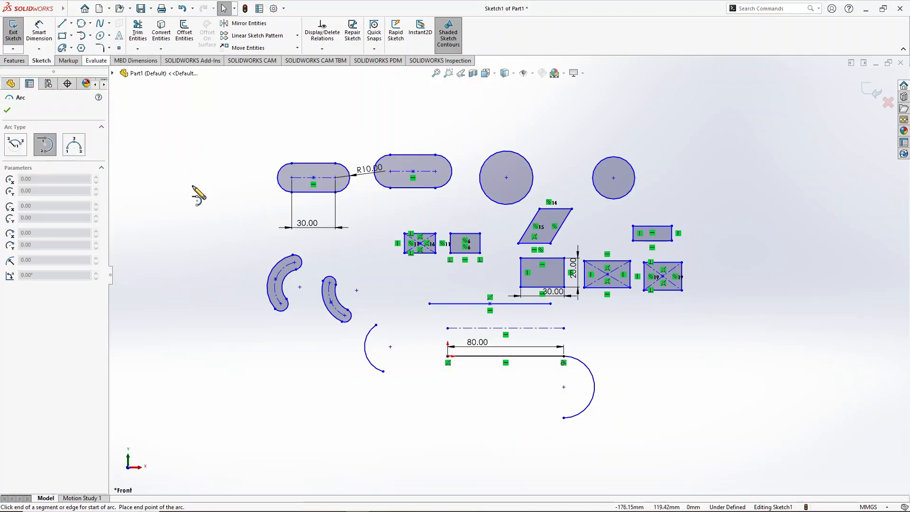
pyautogui.click(189, 220)
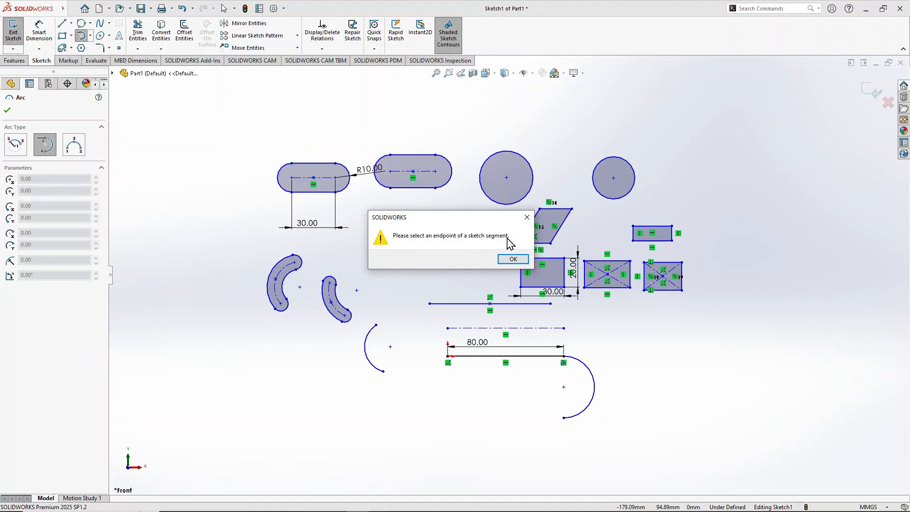
pyautogui.click(526, 218)
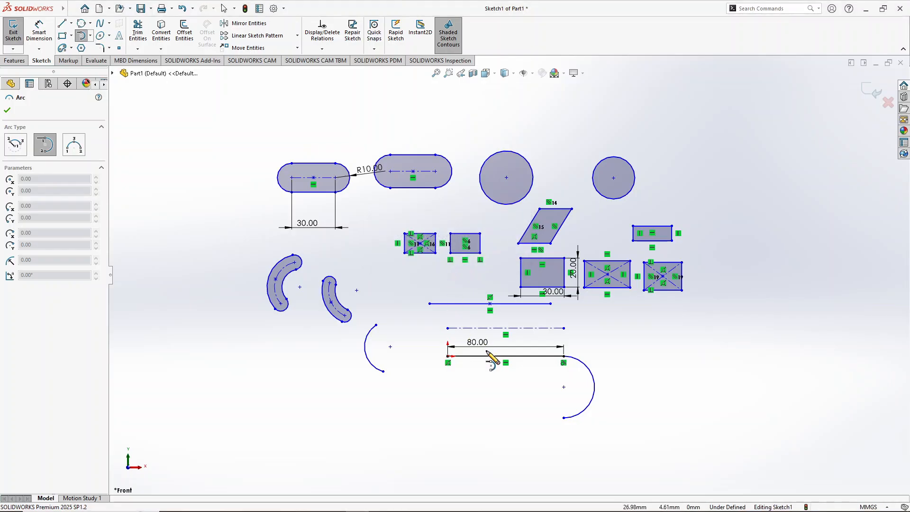
pyautogui.click(448, 355)
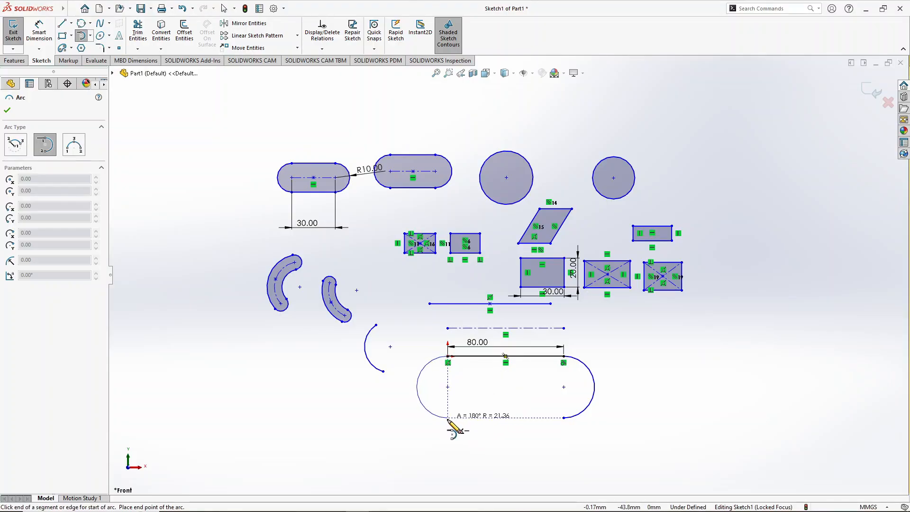
pyautogui.click(448, 417)
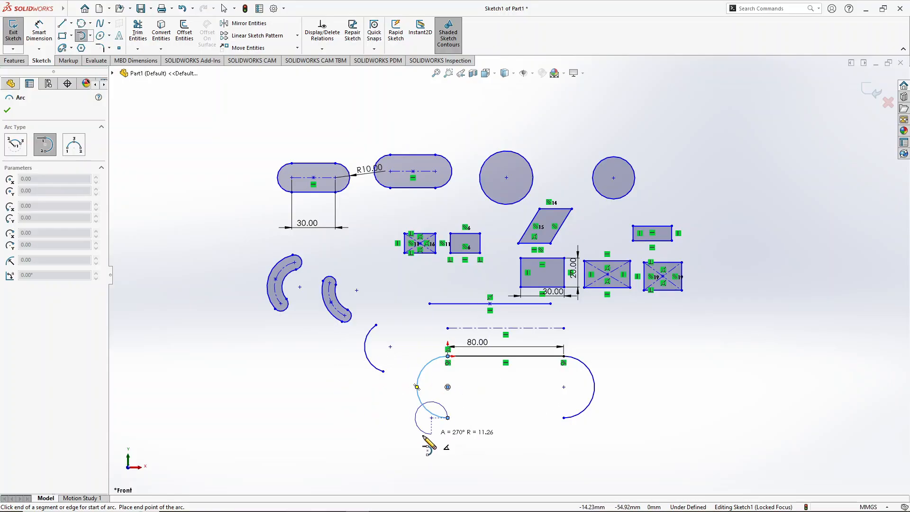
pyautogui.rightClick(367, 416)
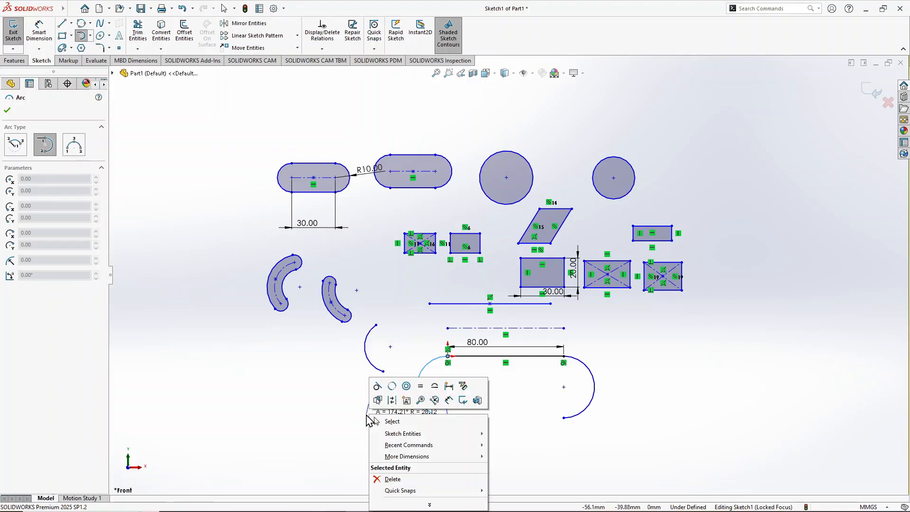
pyautogui.click(385, 420)
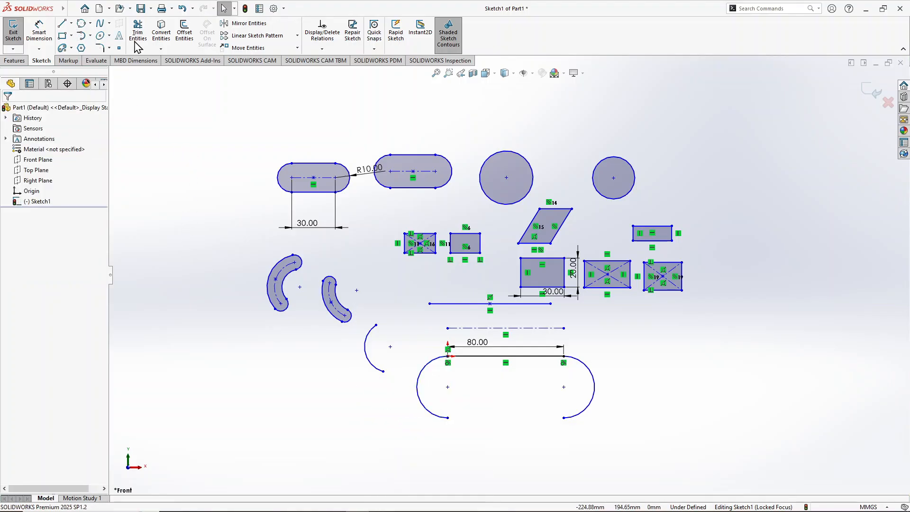
# Step: Sketch a 3 point arc bulging upward, about 19.2 mm in radius and 214° in sweep, above and left of the dimensioned slot
pyautogui.click(90, 35)
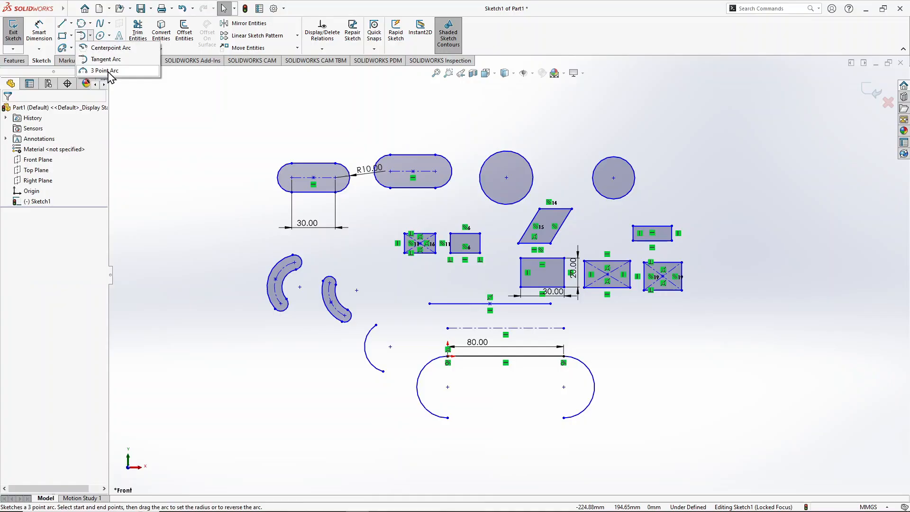
pyautogui.click(99, 70)
pyautogui.click(191, 145)
pyautogui.click(246, 151)
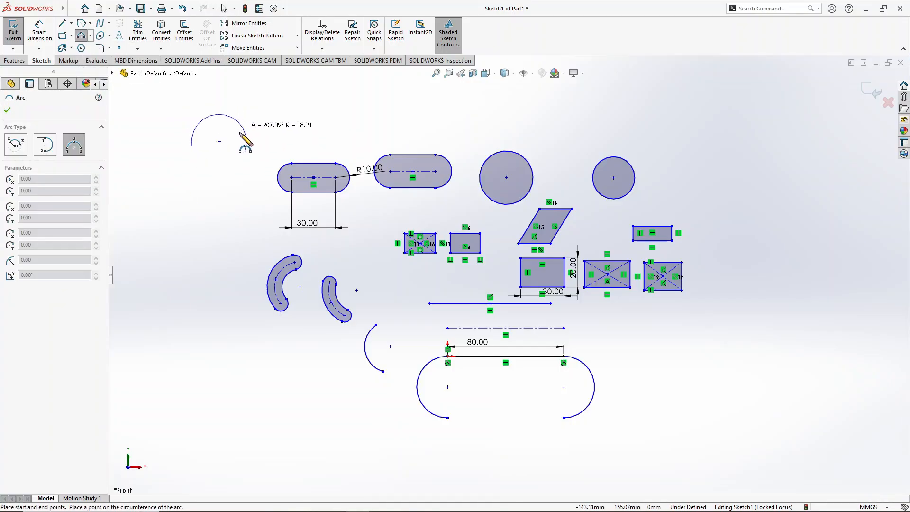
pyautogui.click(243, 134)
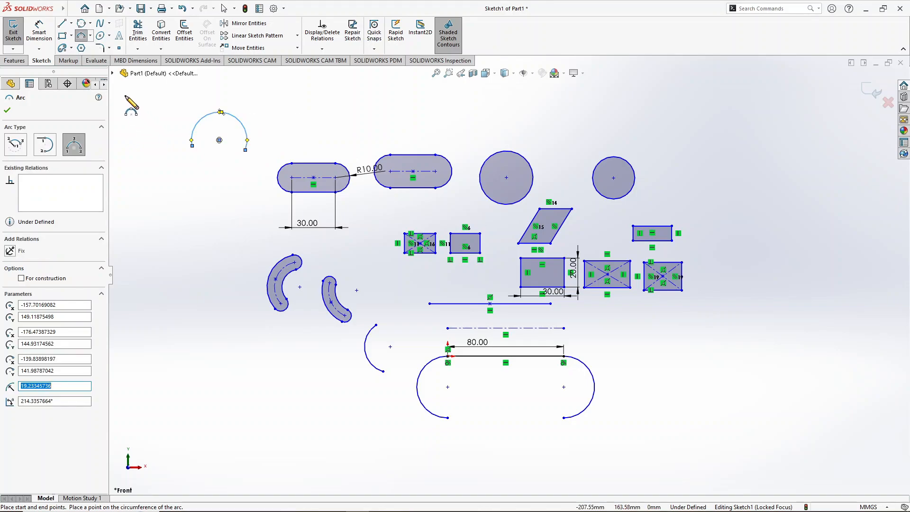
pyautogui.press('Escape')
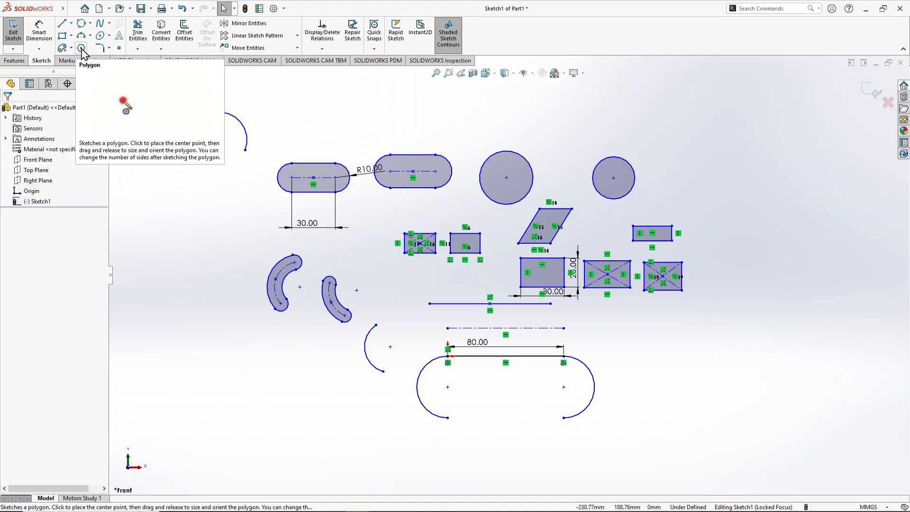
# Step: Sketch a six-sided inscribed-circle polygon, about 47 mm in circle diameter and rotated about 102.5°, below the 3 point arc
pyautogui.click(82, 49)
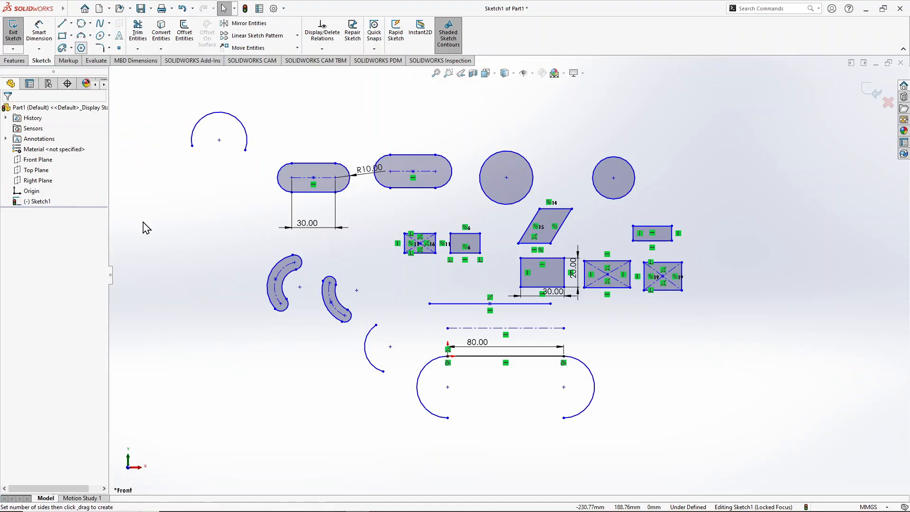
pyautogui.click(196, 226)
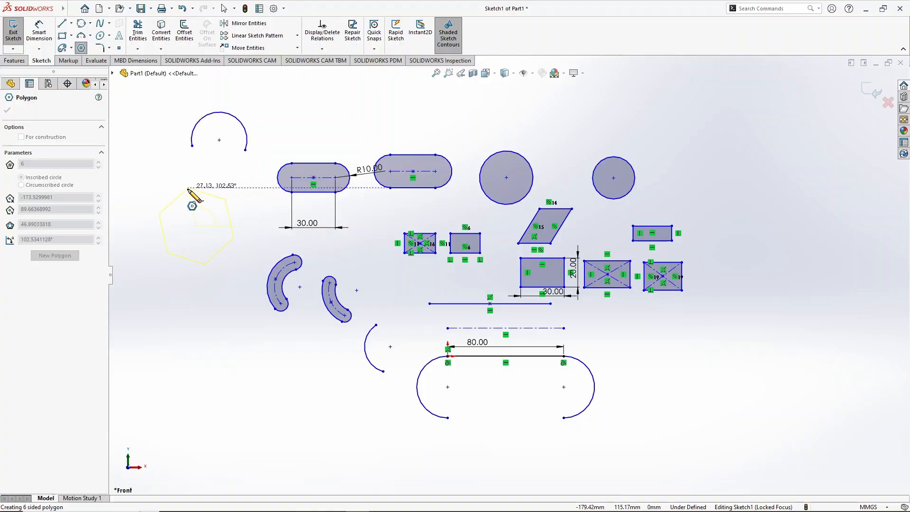
pyautogui.click(189, 189)
# Step: Switch the hexagon to a circumscribed circle and return it to an inscribed circle
pyautogui.scroll(-3, 135, 237)
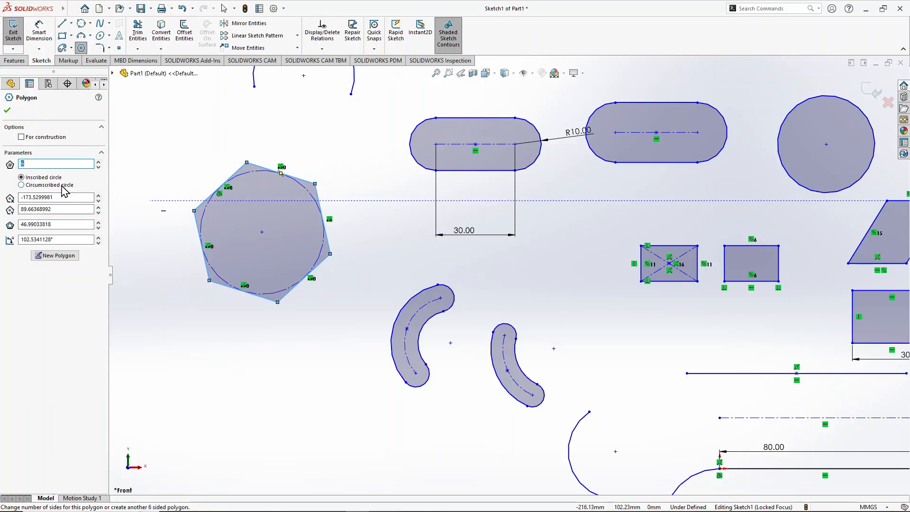
pyautogui.click(21, 185)
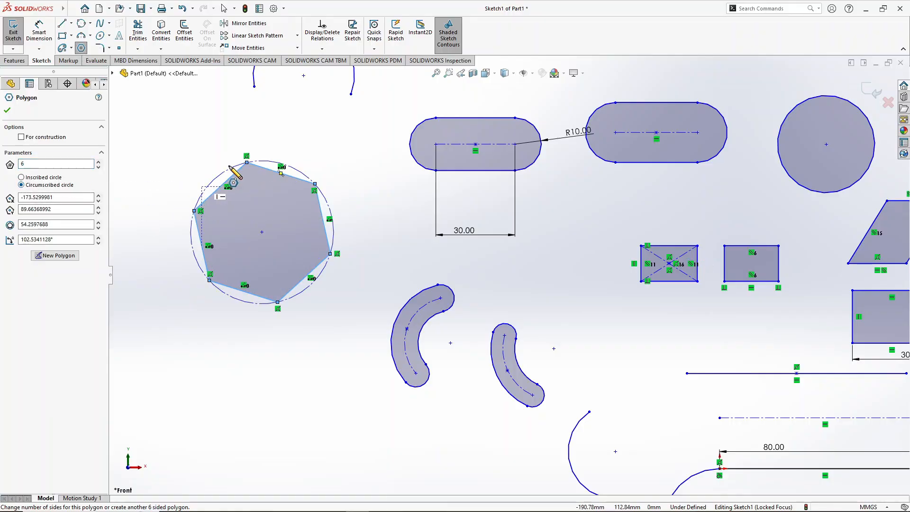
pyautogui.click(21, 177)
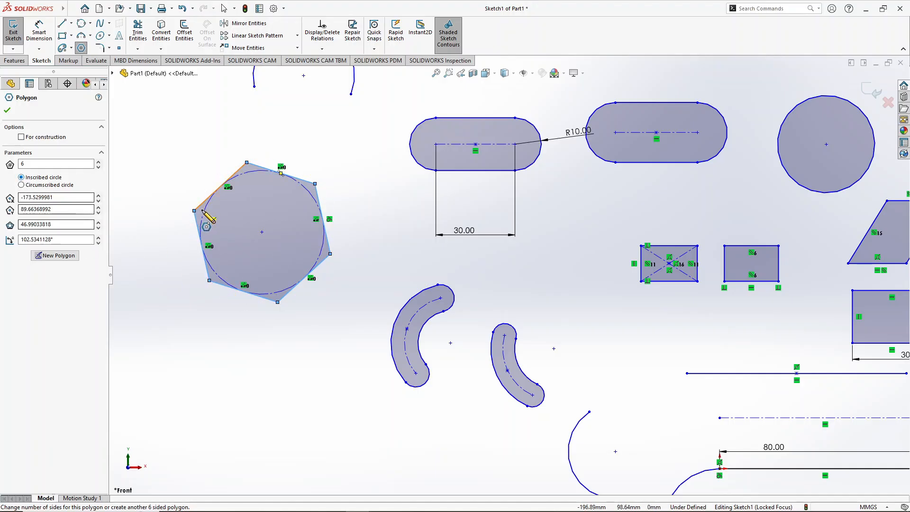
# Step: Try the circumscribed circle option on the hexagon once more and accept it as an inscribed-circle polygon
pyautogui.click(21, 184)
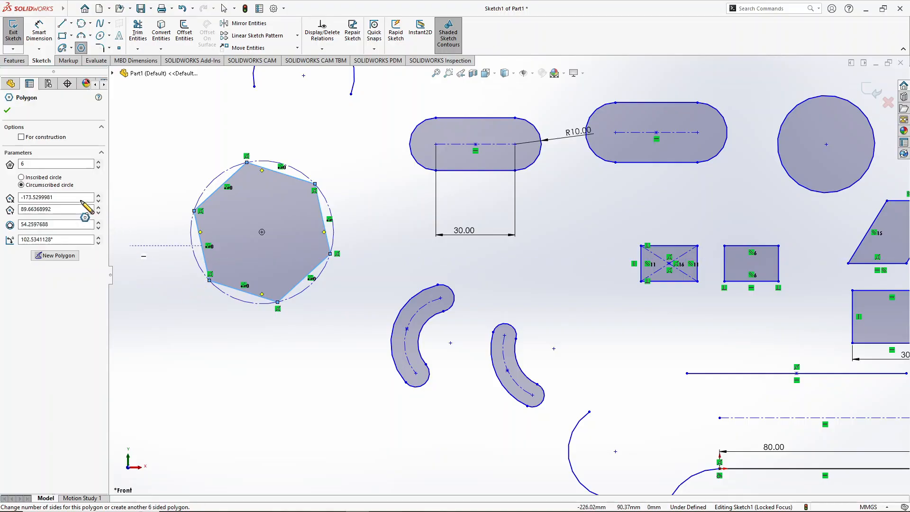
pyautogui.click(21, 177)
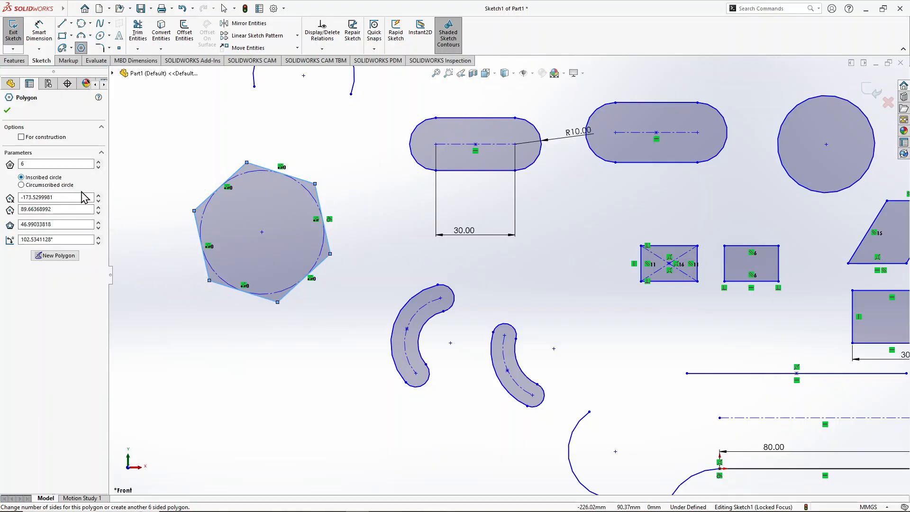
pyautogui.click(8, 110)
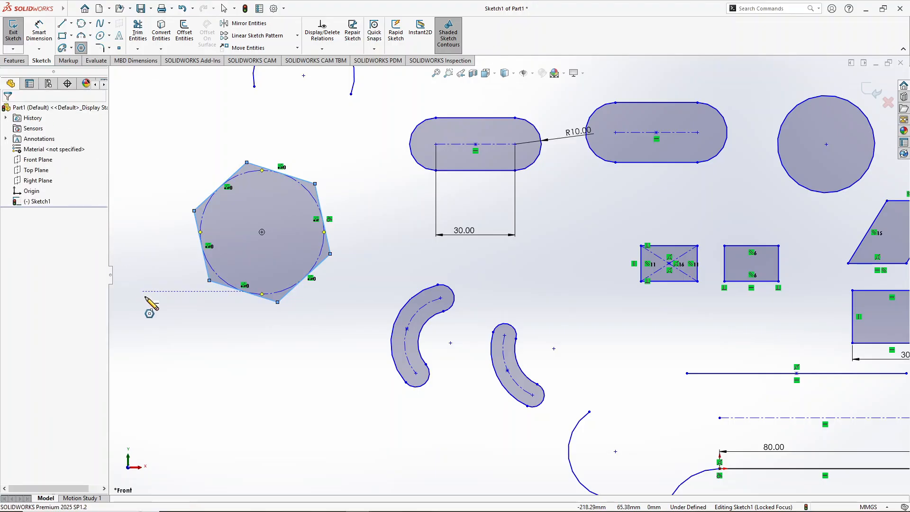
# Step: Dimension the diameter of the hexagon's inscribed construction circle and set it to 50 mm
pyautogui.click(39, 32)
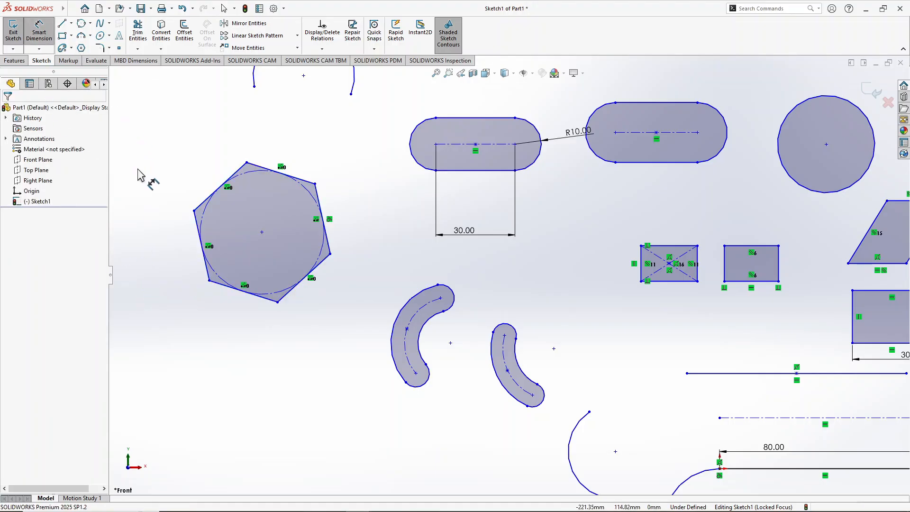
pyautogui.click(206, 223)
pyautogui.click(173, 174)
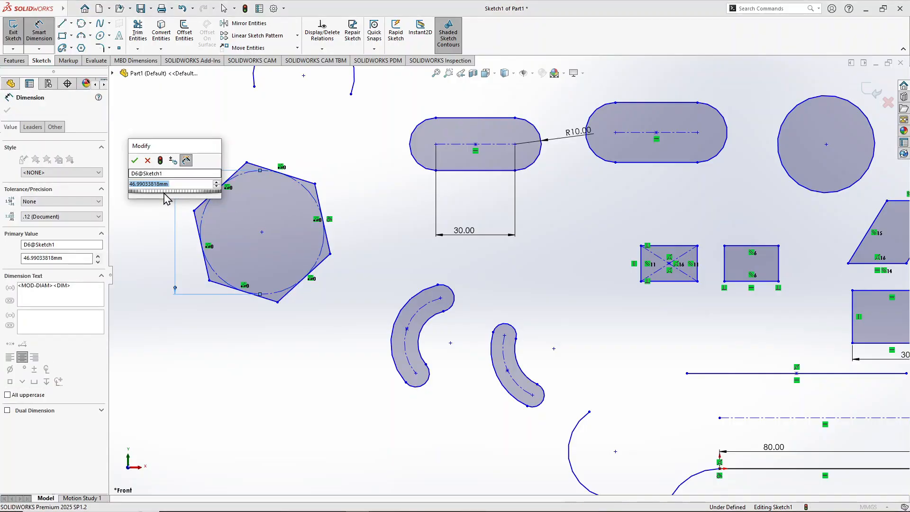
pyautogui.write('50')
pyautogui.press('Return')
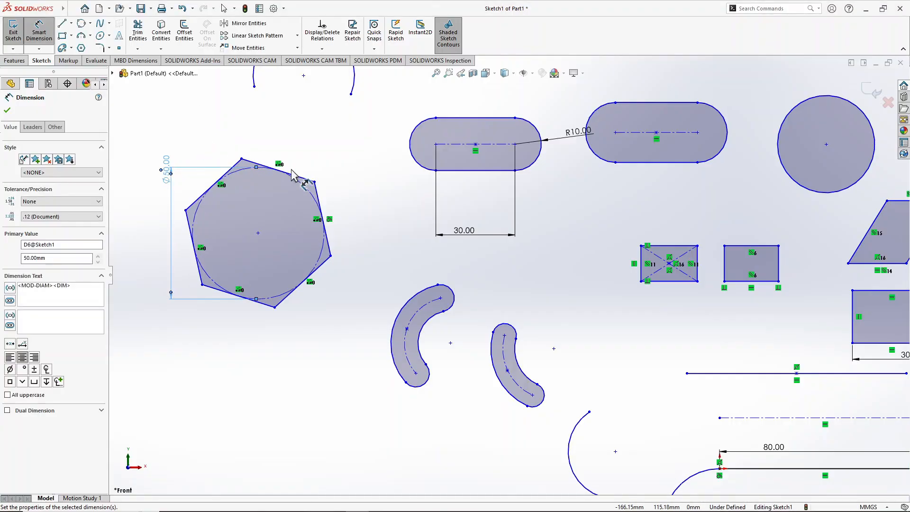
# Step: Try to dimension the hexagon's upper side length and its inscribed circle's diameter a second time
pyautogui.click(308, 179)
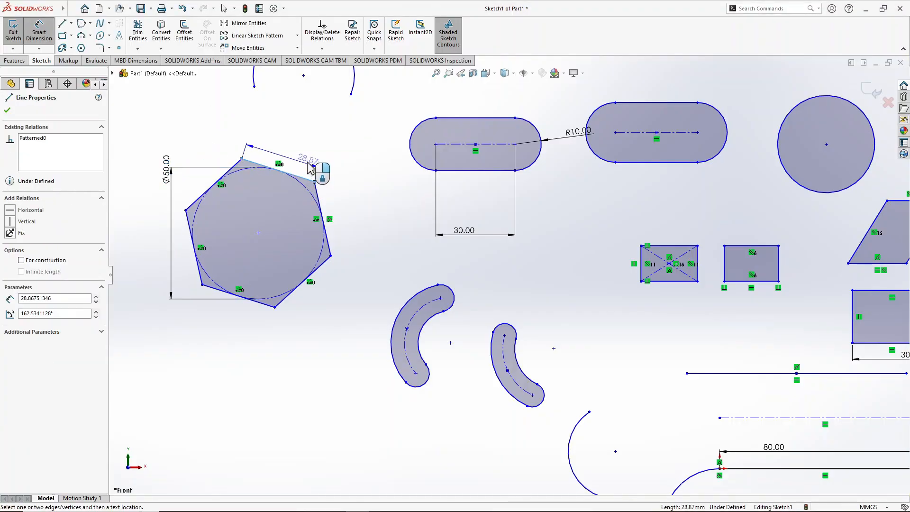
pyautogui.click(311, 165)
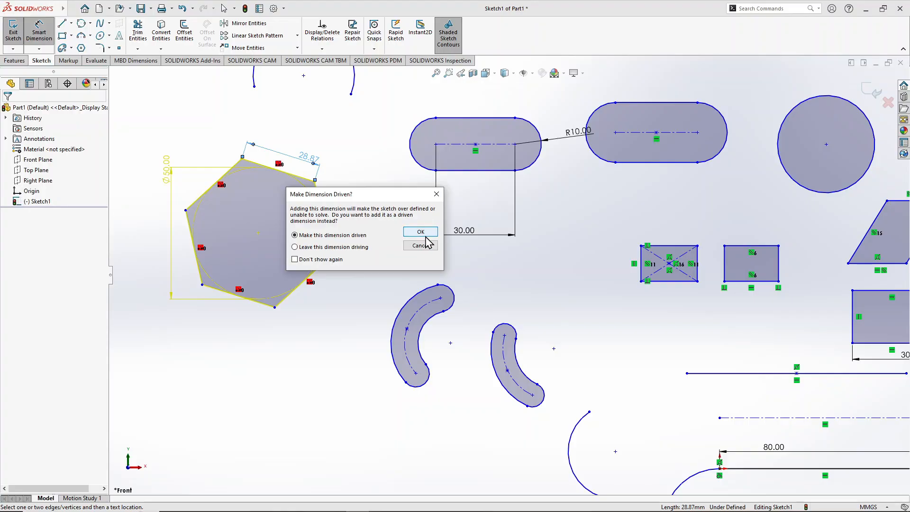
pyautogui.click(434, 196)
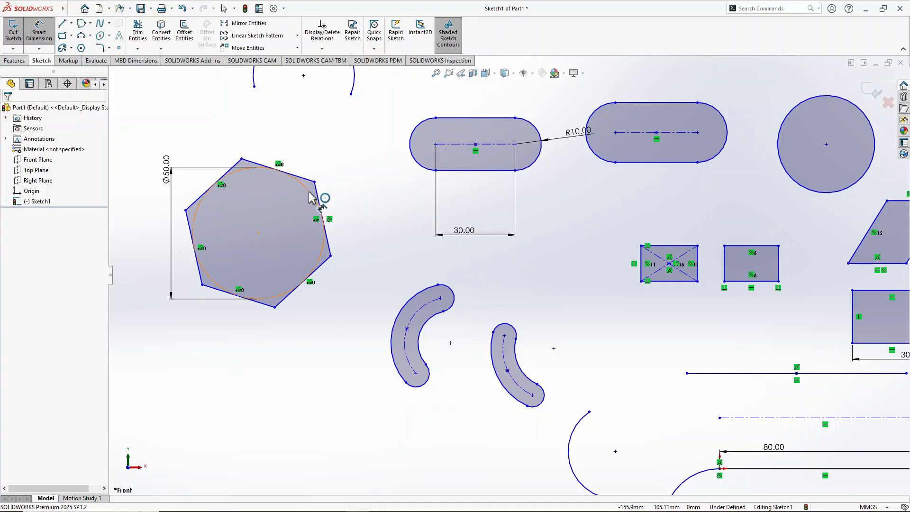
pyautogui.click(321, 259)
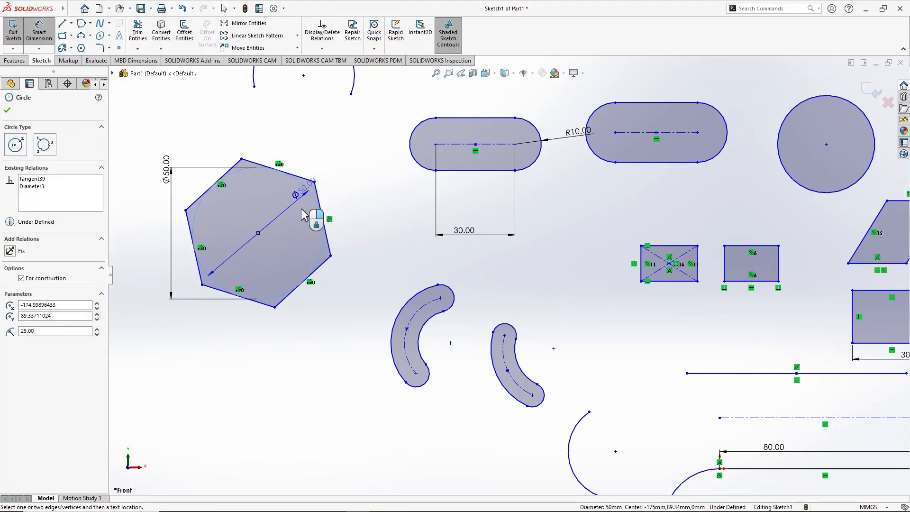
pyautogui.press('Escape')
pyautogui.press('Escape')
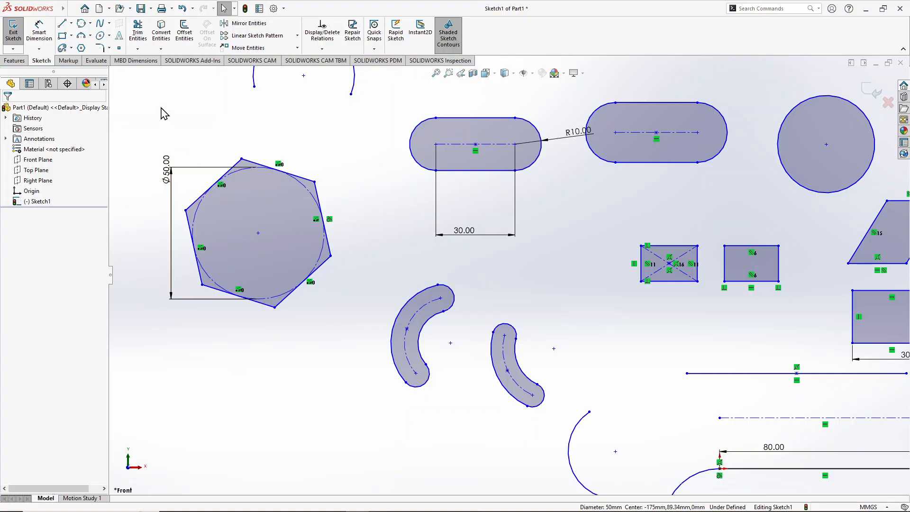
# Step: Sketch a ten-sided inscribed-circle polygon, about 16.9 mm in circle diameter and rotated about 37.6°, below the dimensioned hexagon
pyautogui.click(81, 48)
pyautogui.click(283, 364)
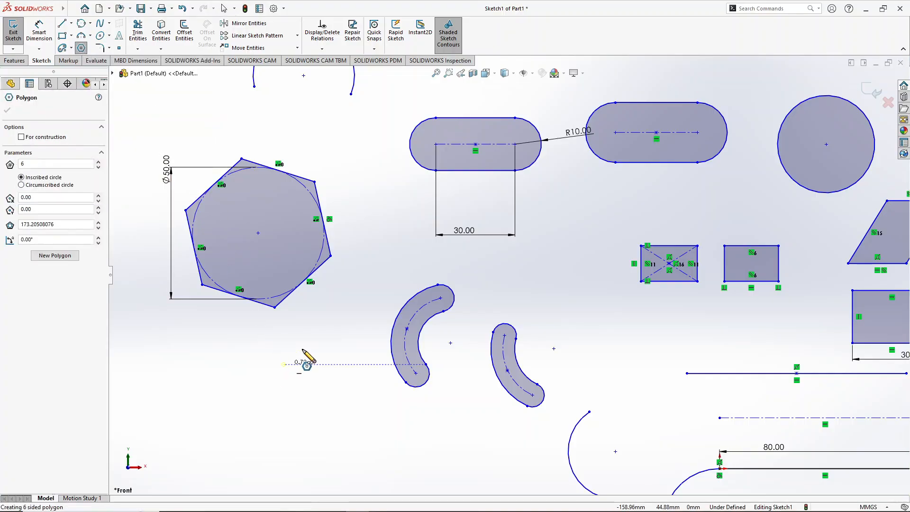
pyautogui.click(305, 348)
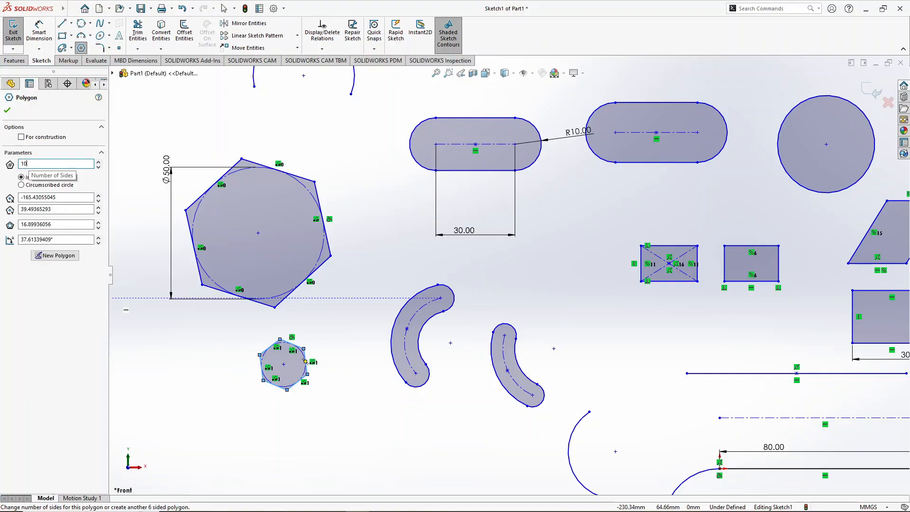
pyautogui.press('Return')
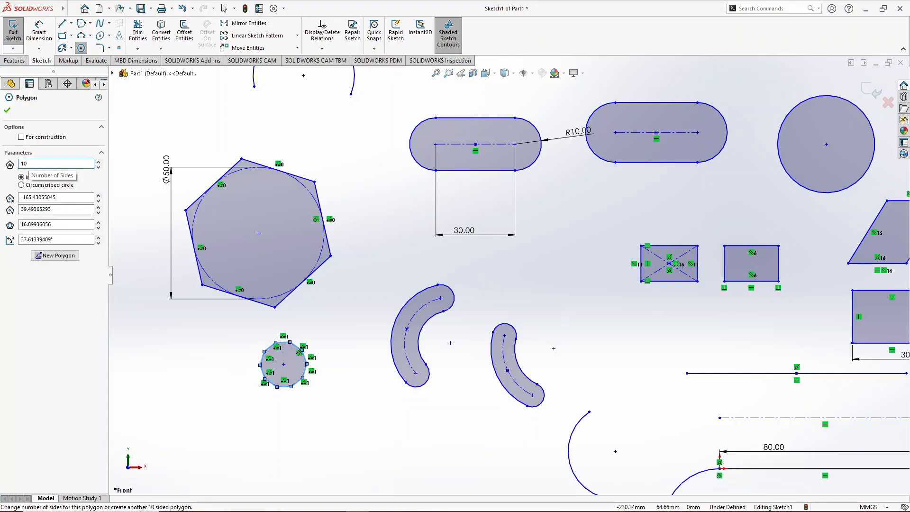
pyautogui.click(7, 110)
# Step: Examine the small ten-sided polygon and its upper-right edge up close
pyautogui.scroll(-3, 282, 384)
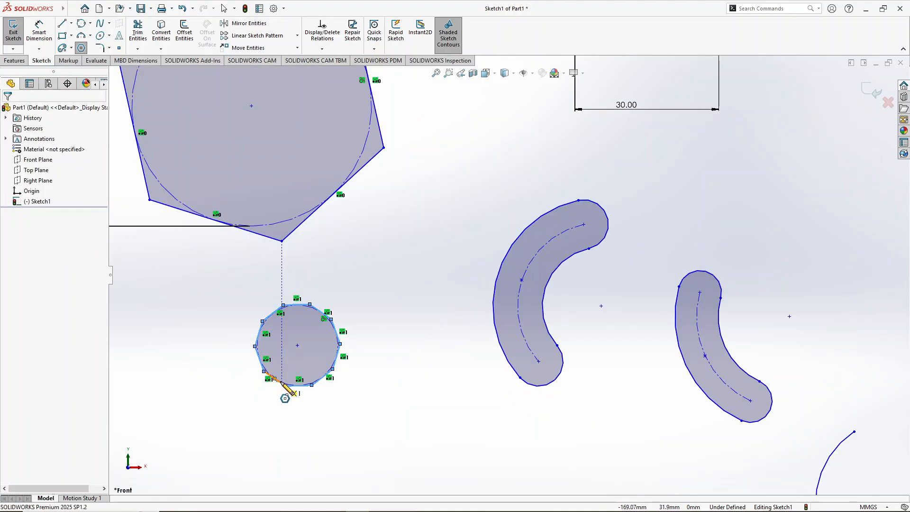
pyautogui.scroll(2, 281, 382)
pyautogui.scroll(-6, 349, 319)
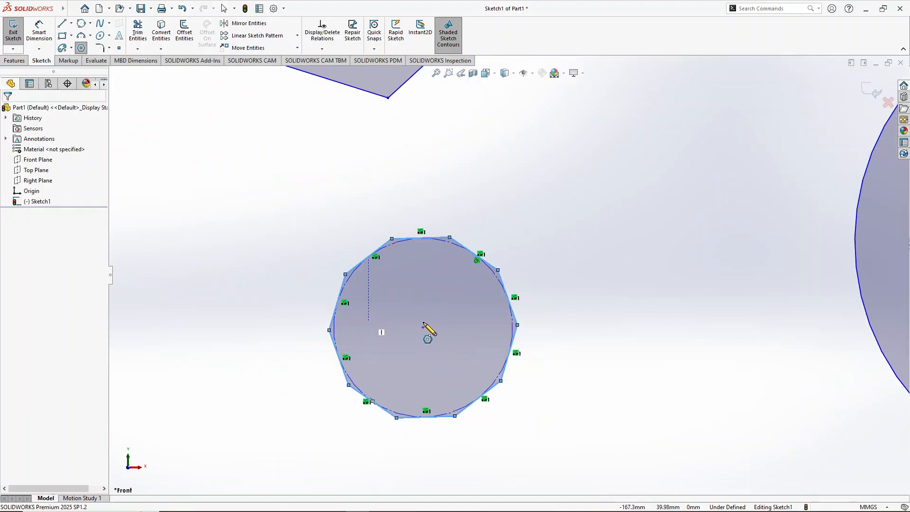
pyautogui.scroll(-1, 424, 326)
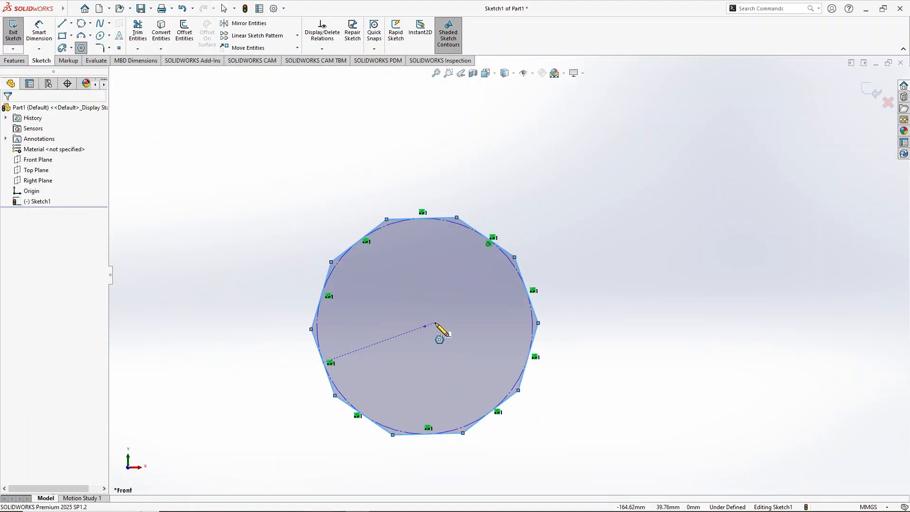
pyautogui.rightClick(564, 234)
pyautogui.click(576, 241)
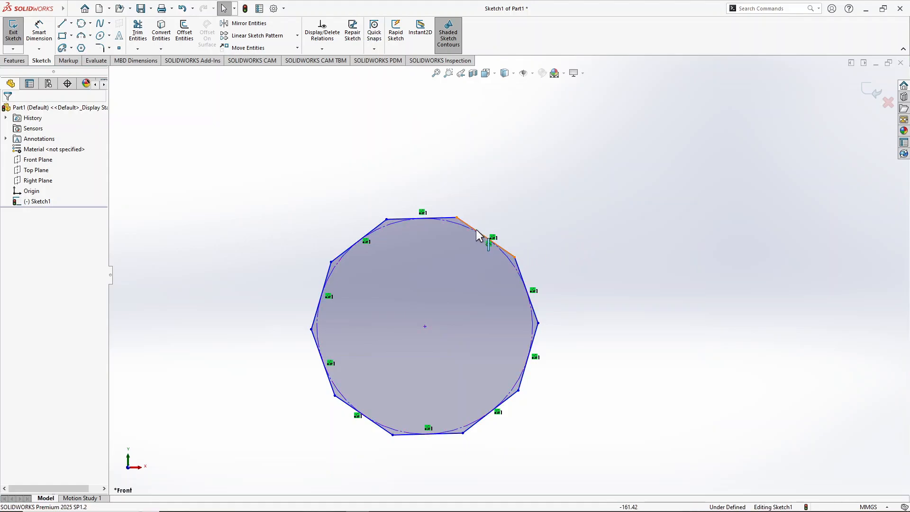
pyautogui.click(510, 255)
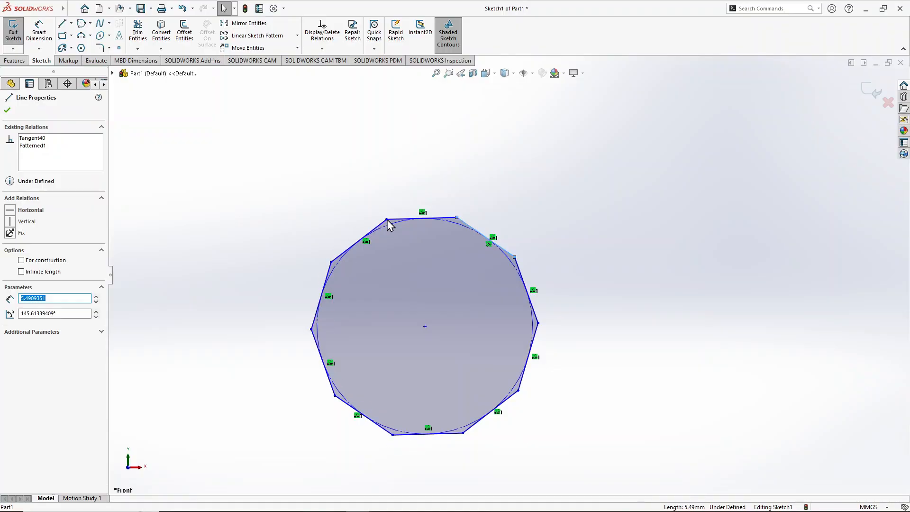
# Step: Sketch a large ten-sided inscribed-circle polygon, about 447 mm in circle diameter and rotated about 61.6°, left of all other sketch shapes
pyautogui.scroll(10, 501, 279)
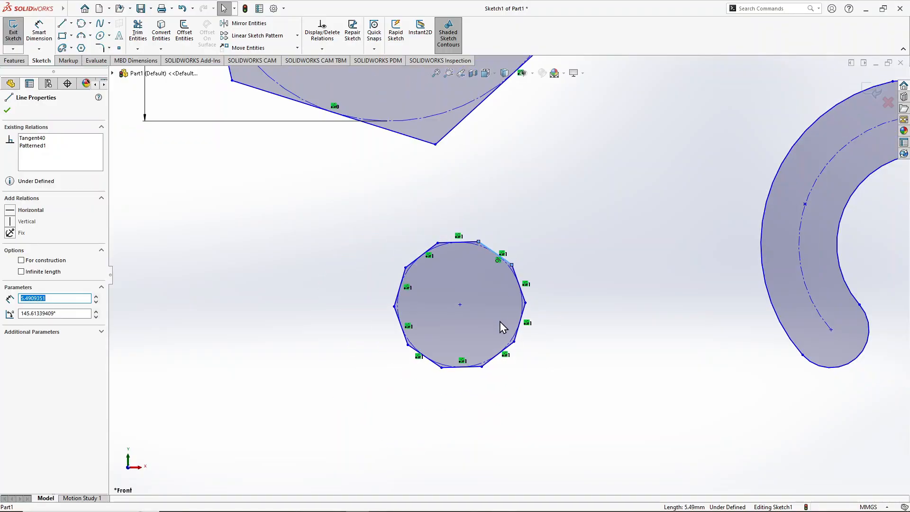
pyautogui.scroll(2, 501, 327)
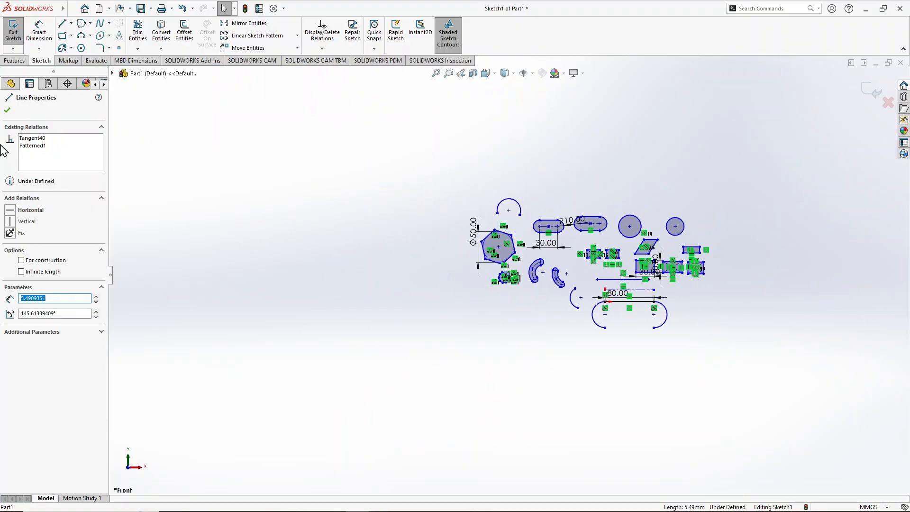
pyautogui.click(81, 48)
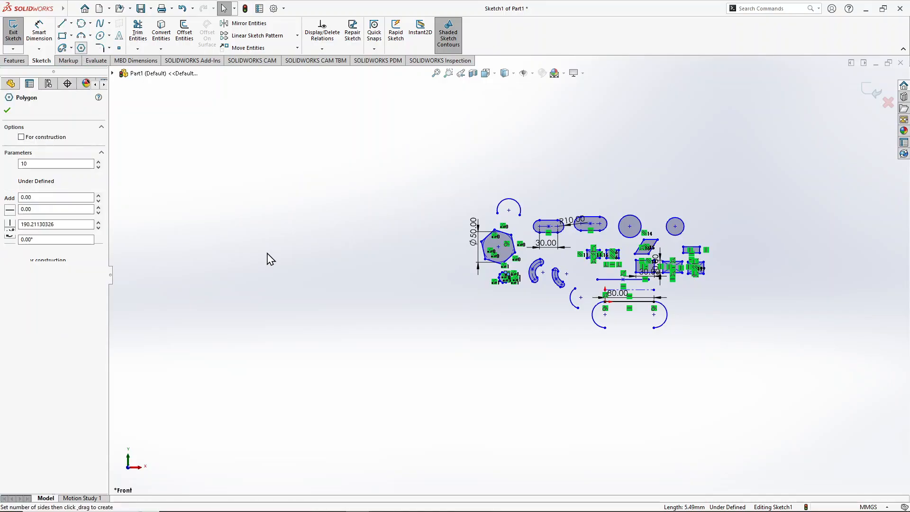
pyautogui.click(316, 234)
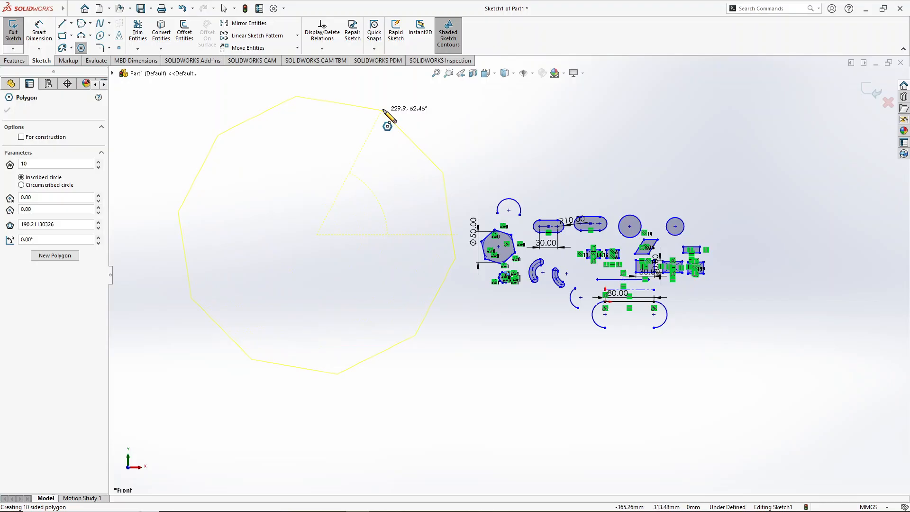
pyautogui.click(405, 133)
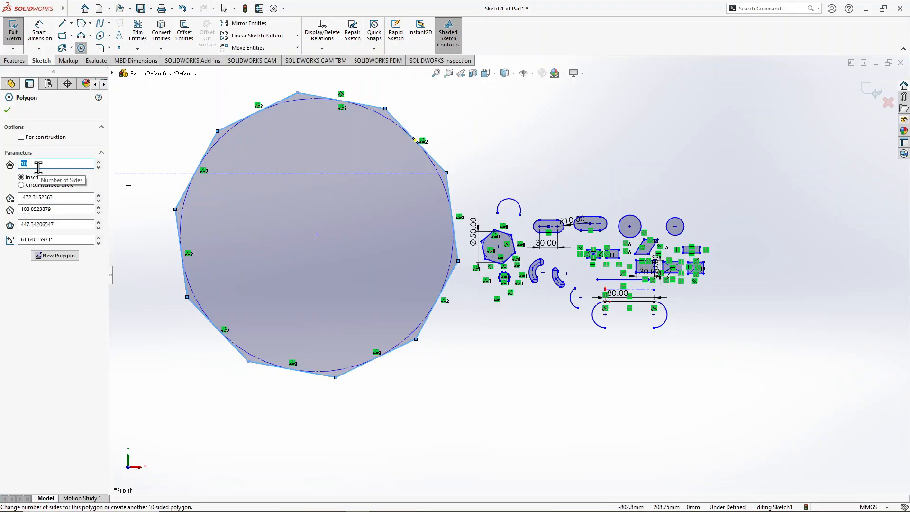
# Step: Change the large polygon to 5 sides, set it to 6 sides and finish the polygon
pyautogui.write('5')
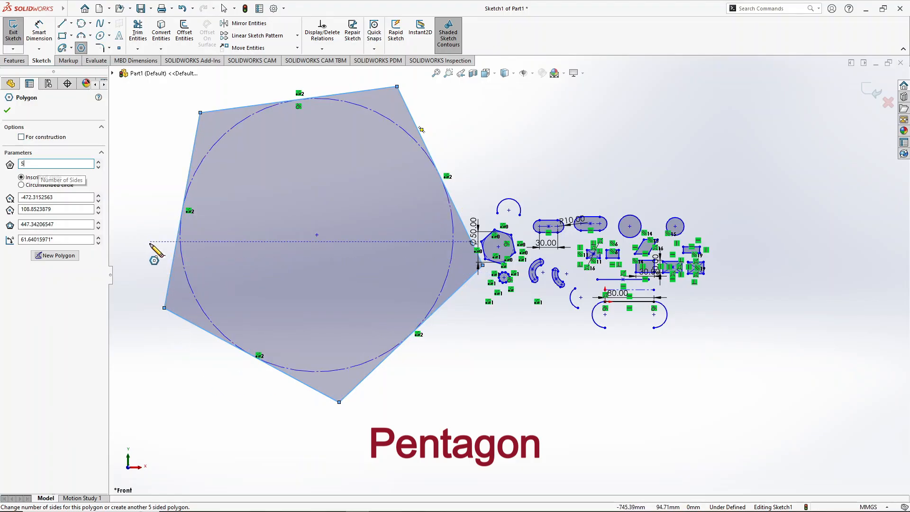
pyautogui.scroll(2, 151, 245)
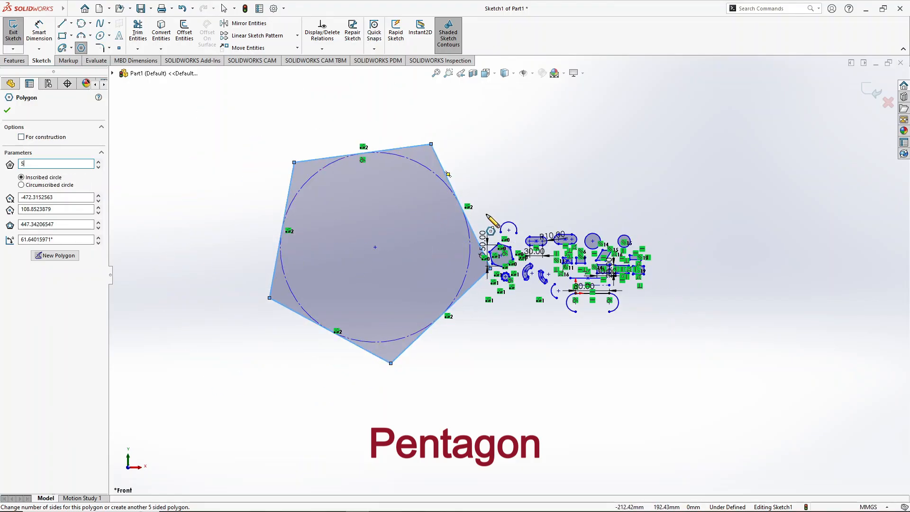
pyautogui.scroll(-1, 485, 213)
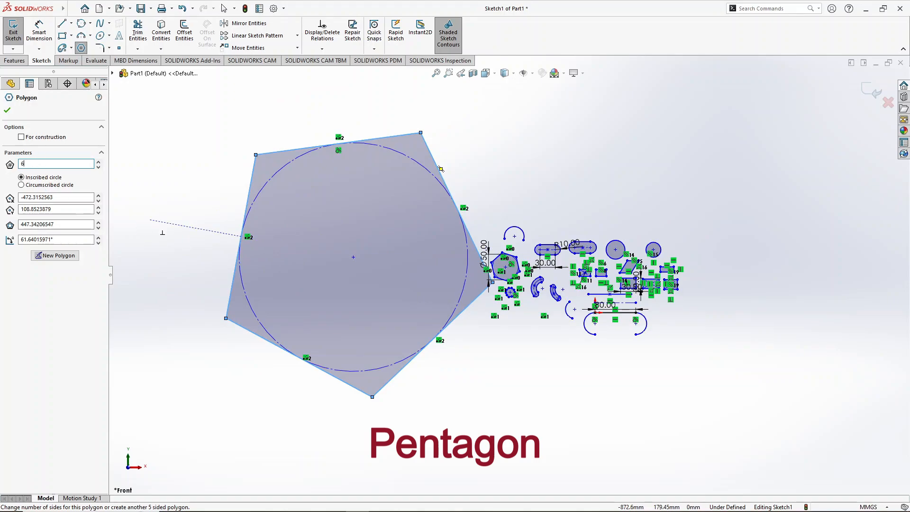
pyautogui.press('Return')
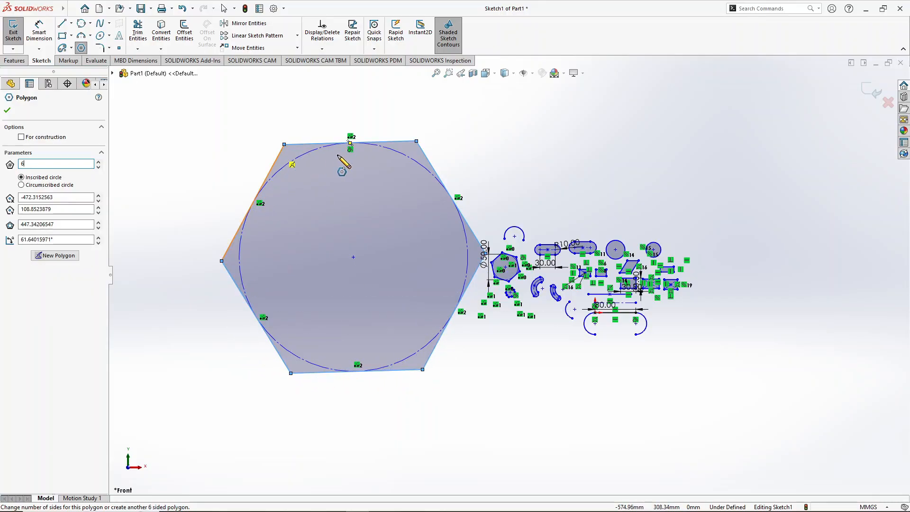
pyautogui.click(5, 112)
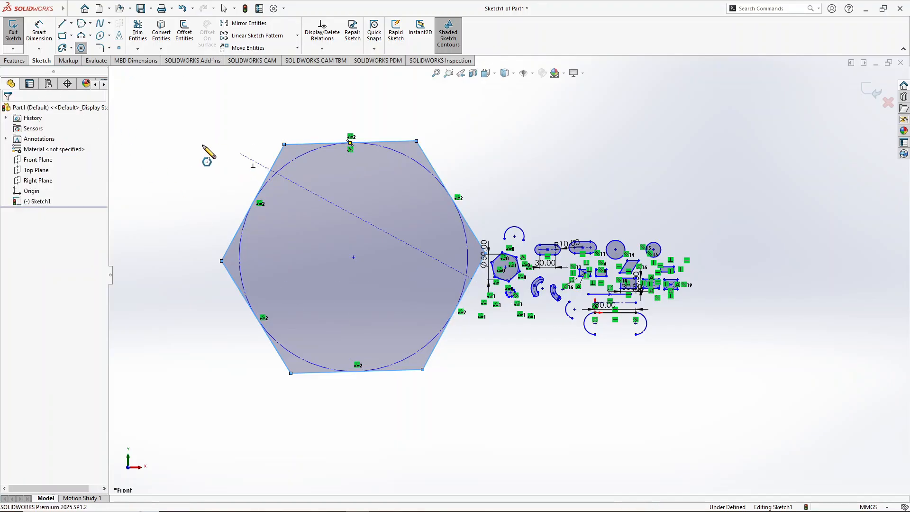
pyautogui.press('Escape')
pyautogui.press('f')
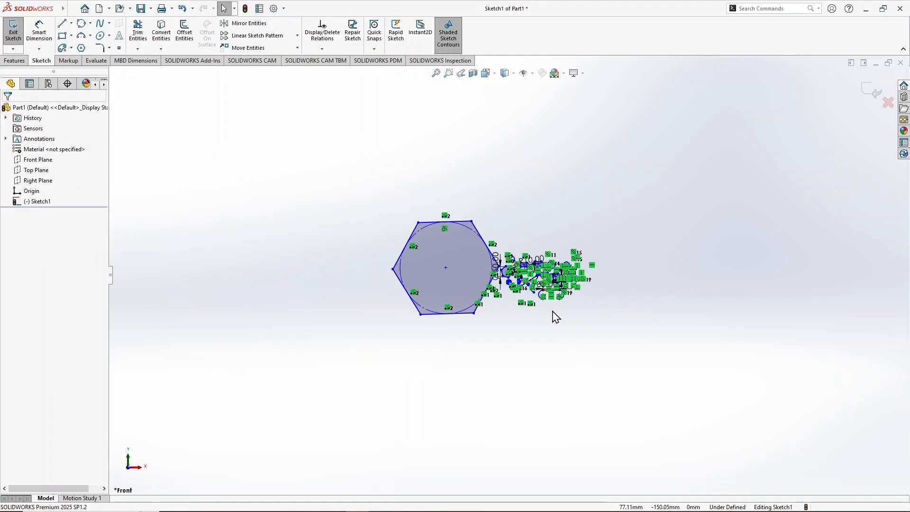
pyautogui.scroll(-5, 540, 303)
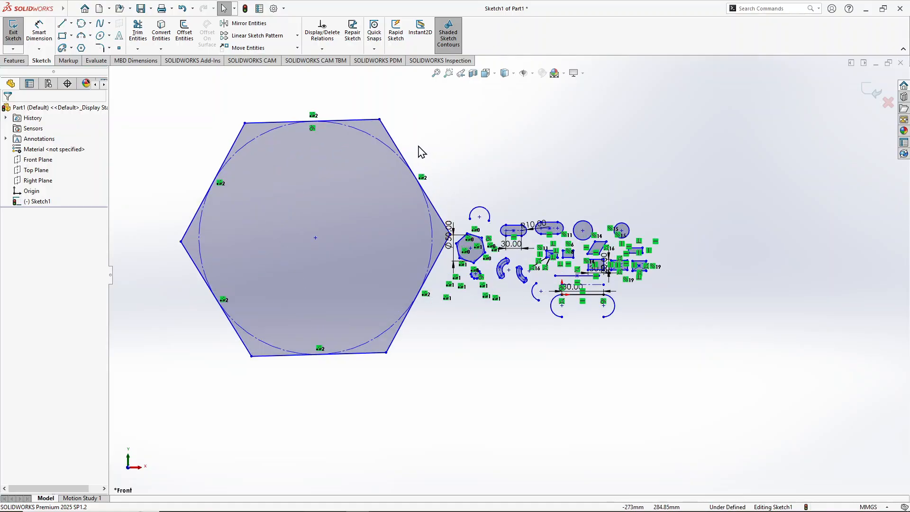
pyautogui.scroll(-1, 419, 150)
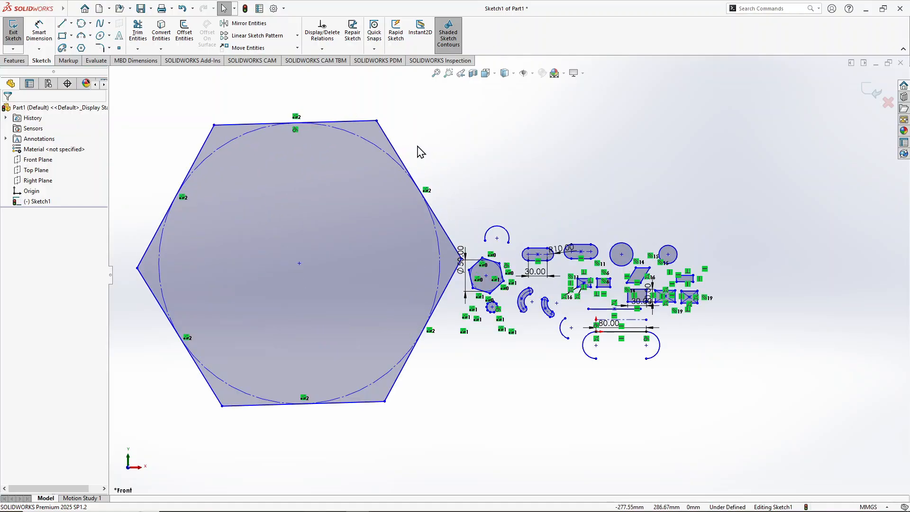